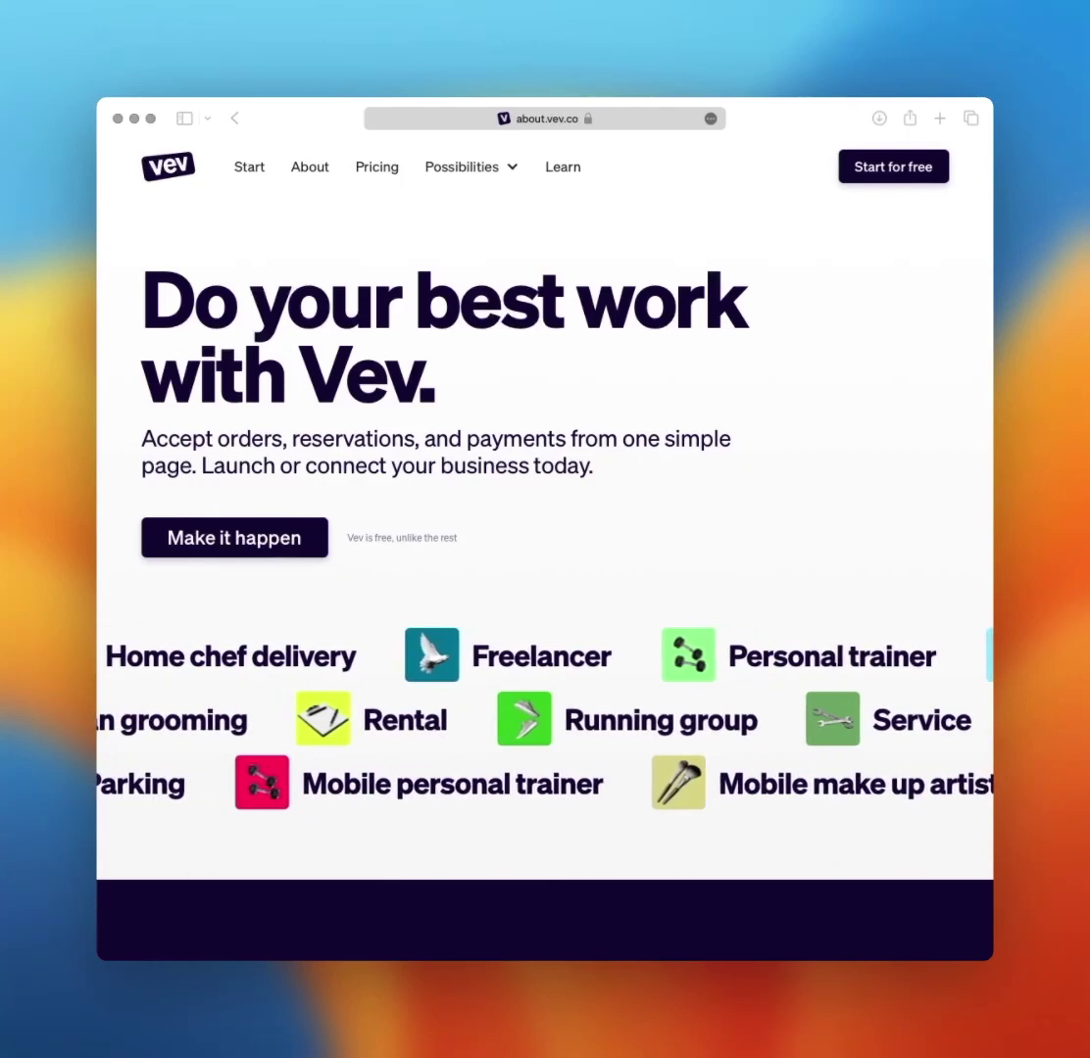
- Open the list of business types, browse it, and focus its search field
click(266, 556)
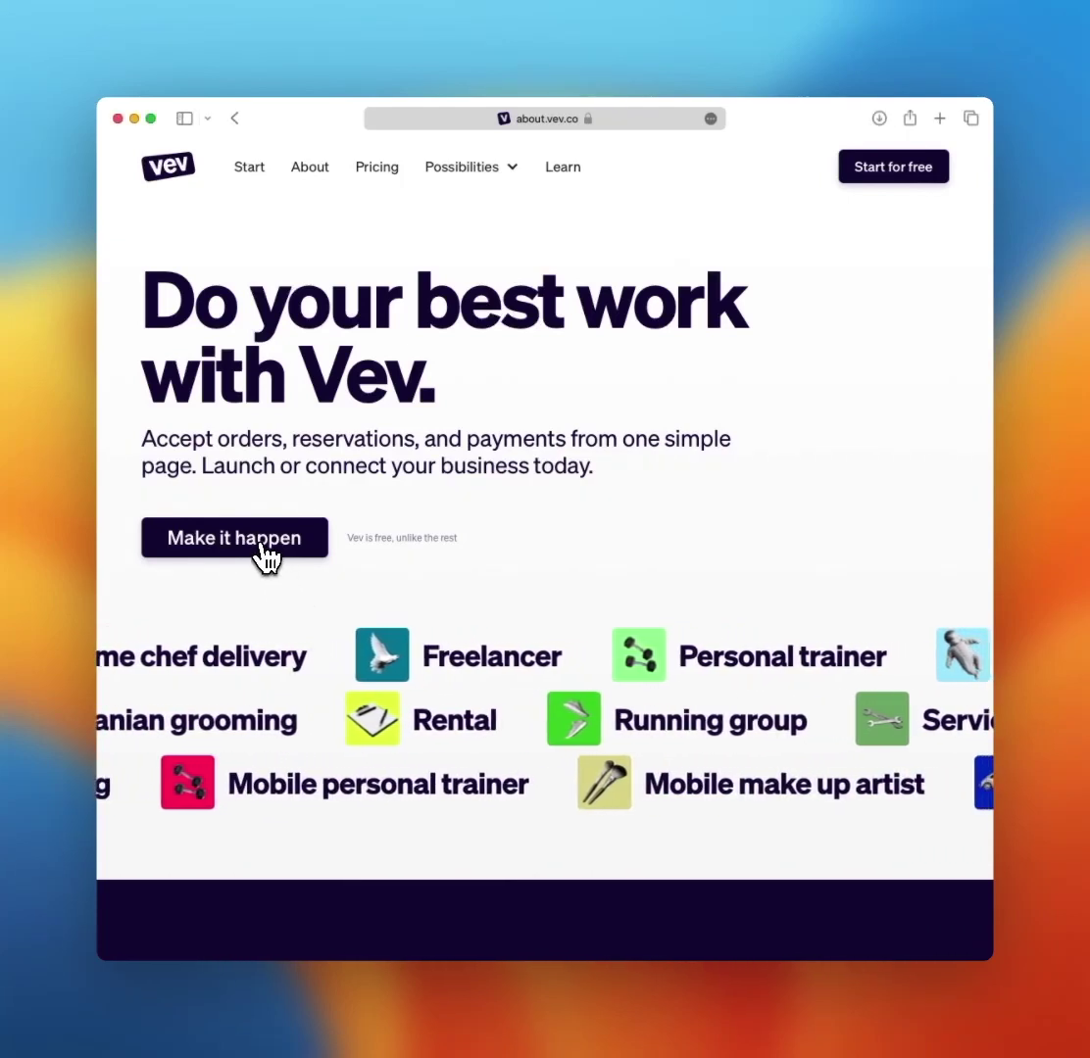
click(267, 557)
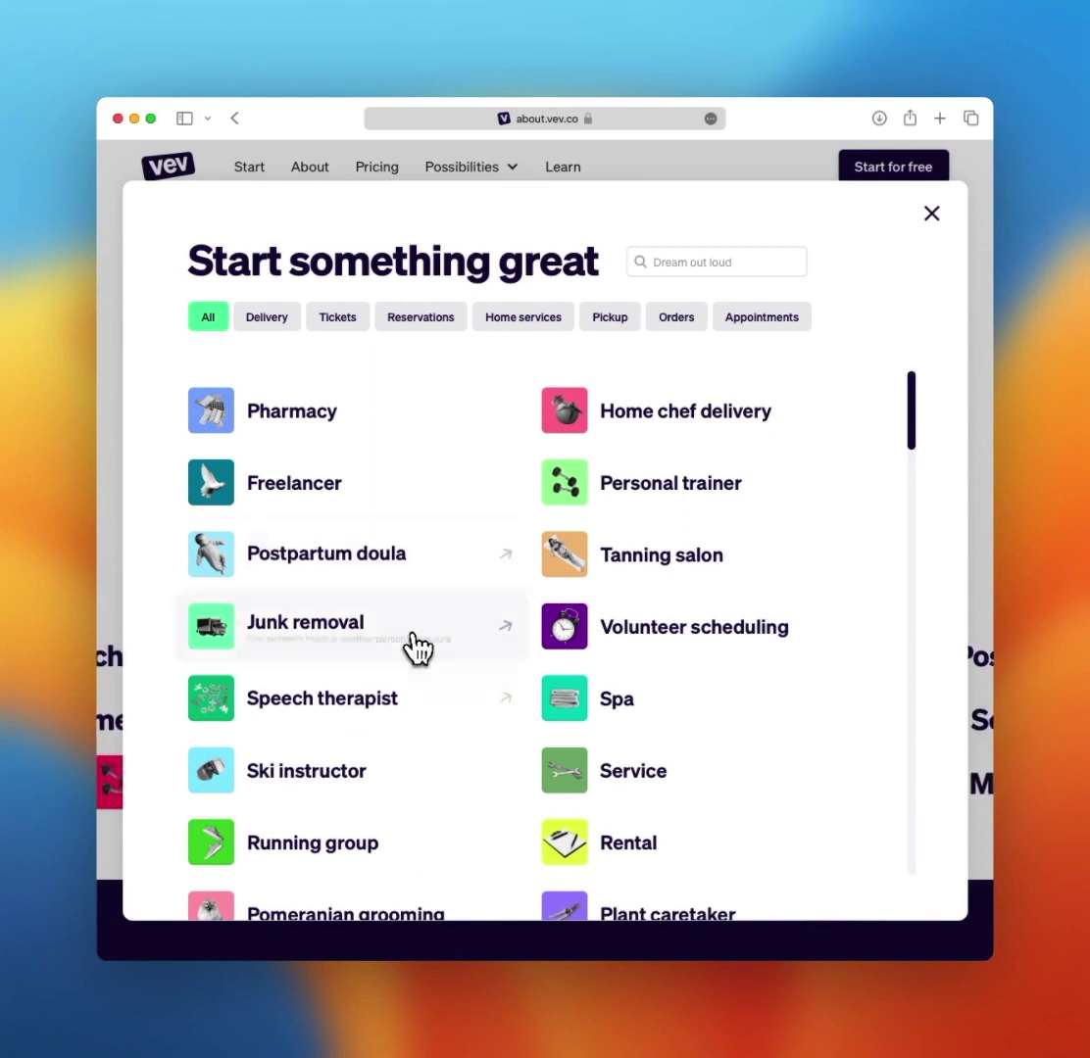
scroll(431, 671, down, 15)
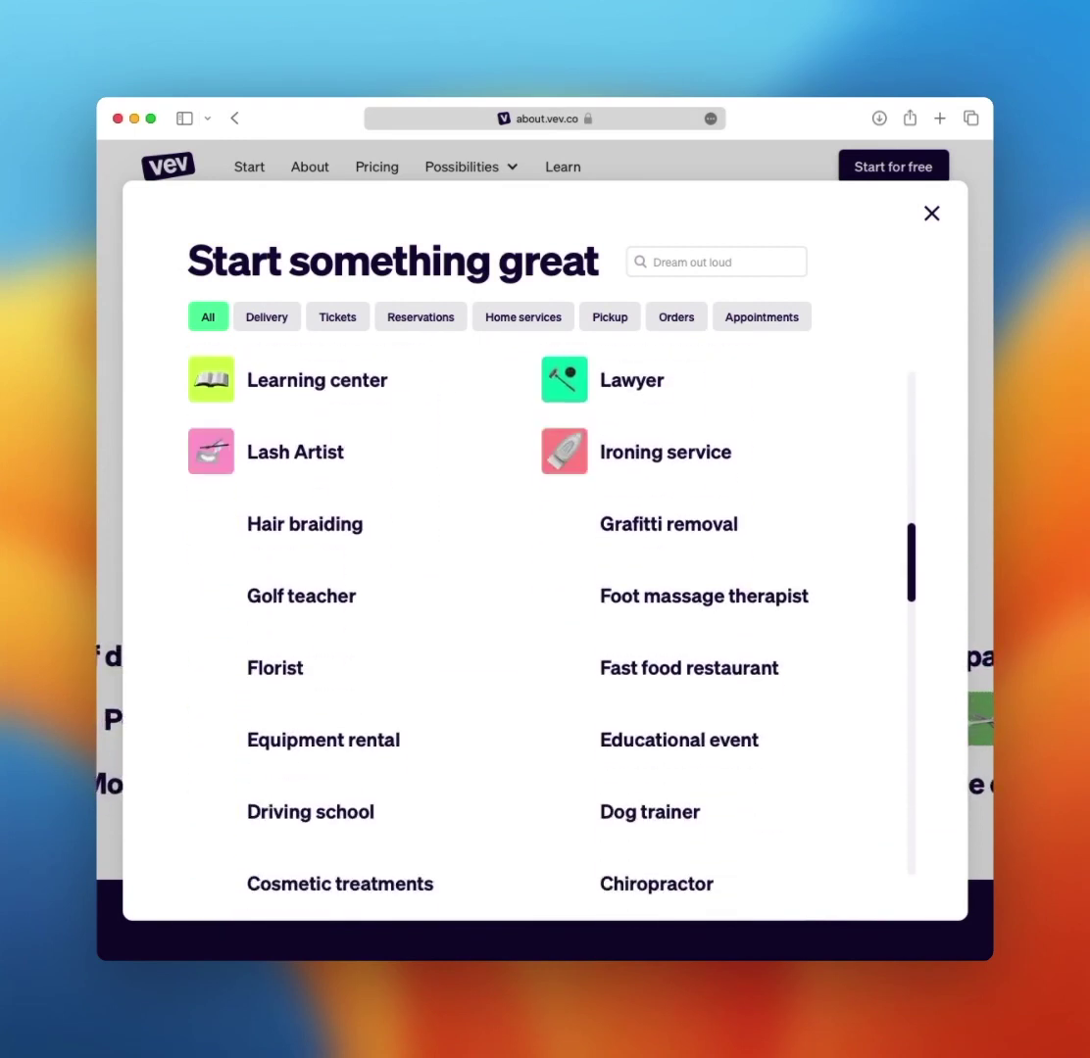
scroll(506, 698, up, 15)
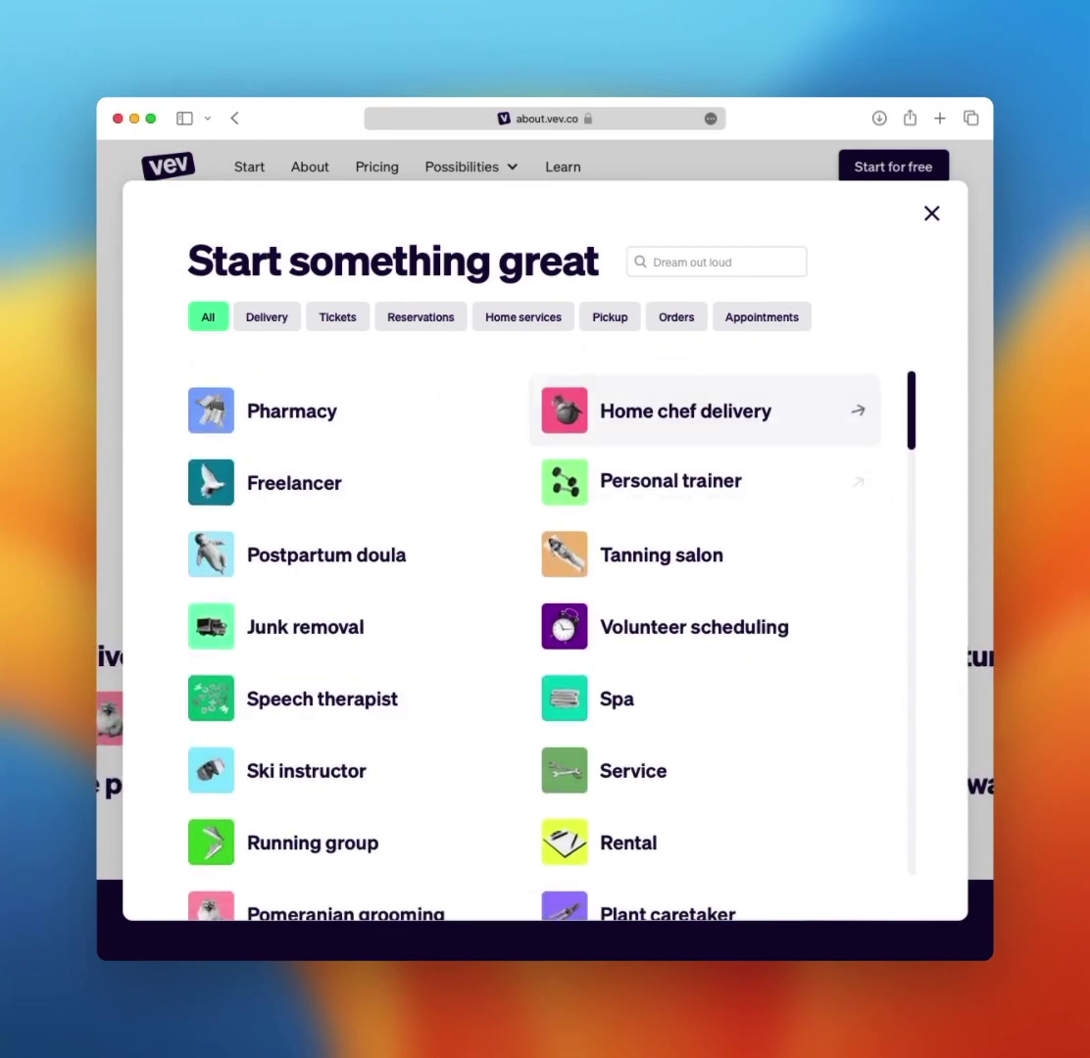
click(716, 262)
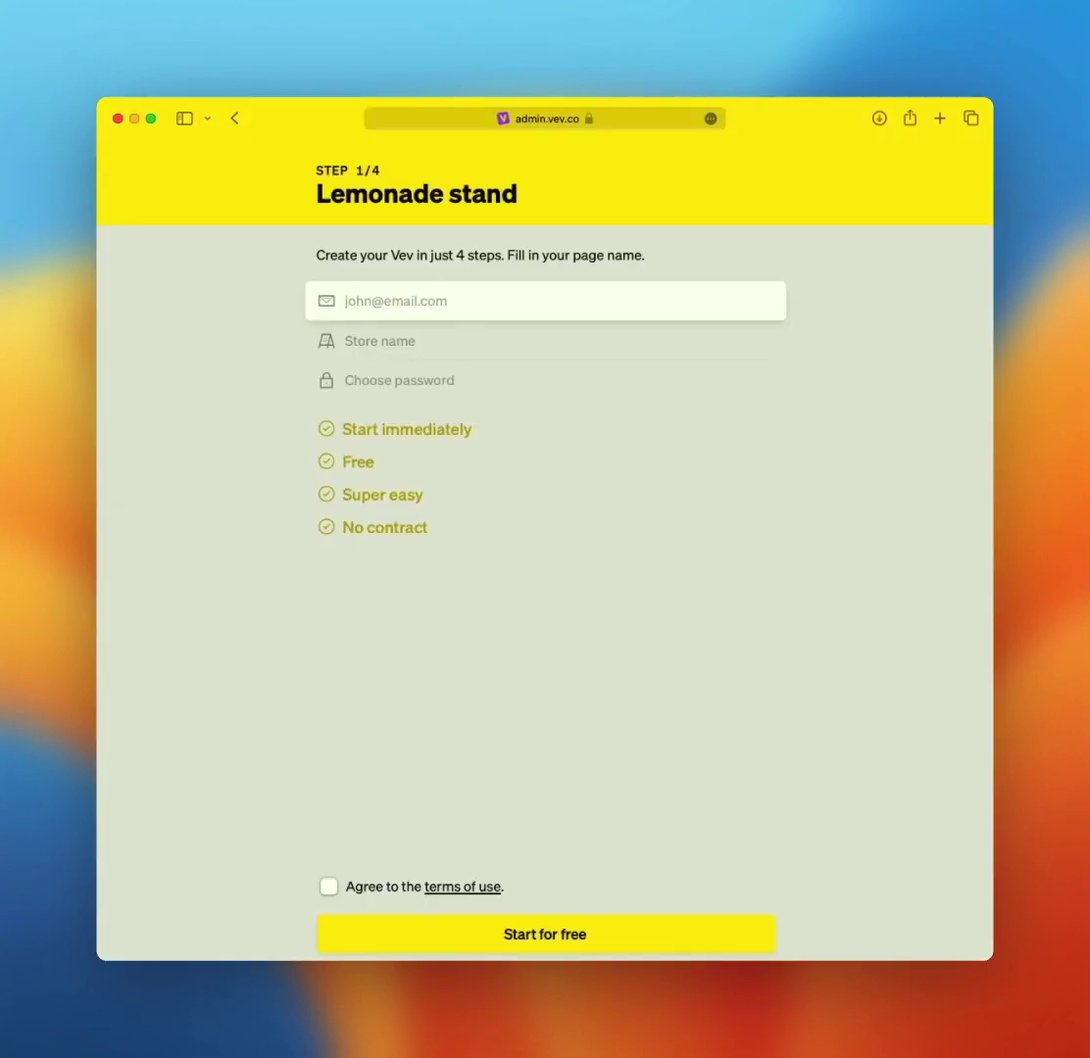
- Search 'lemon' for the Lemonade stand template and sign up with e-mail, store name and password
key(Tab)
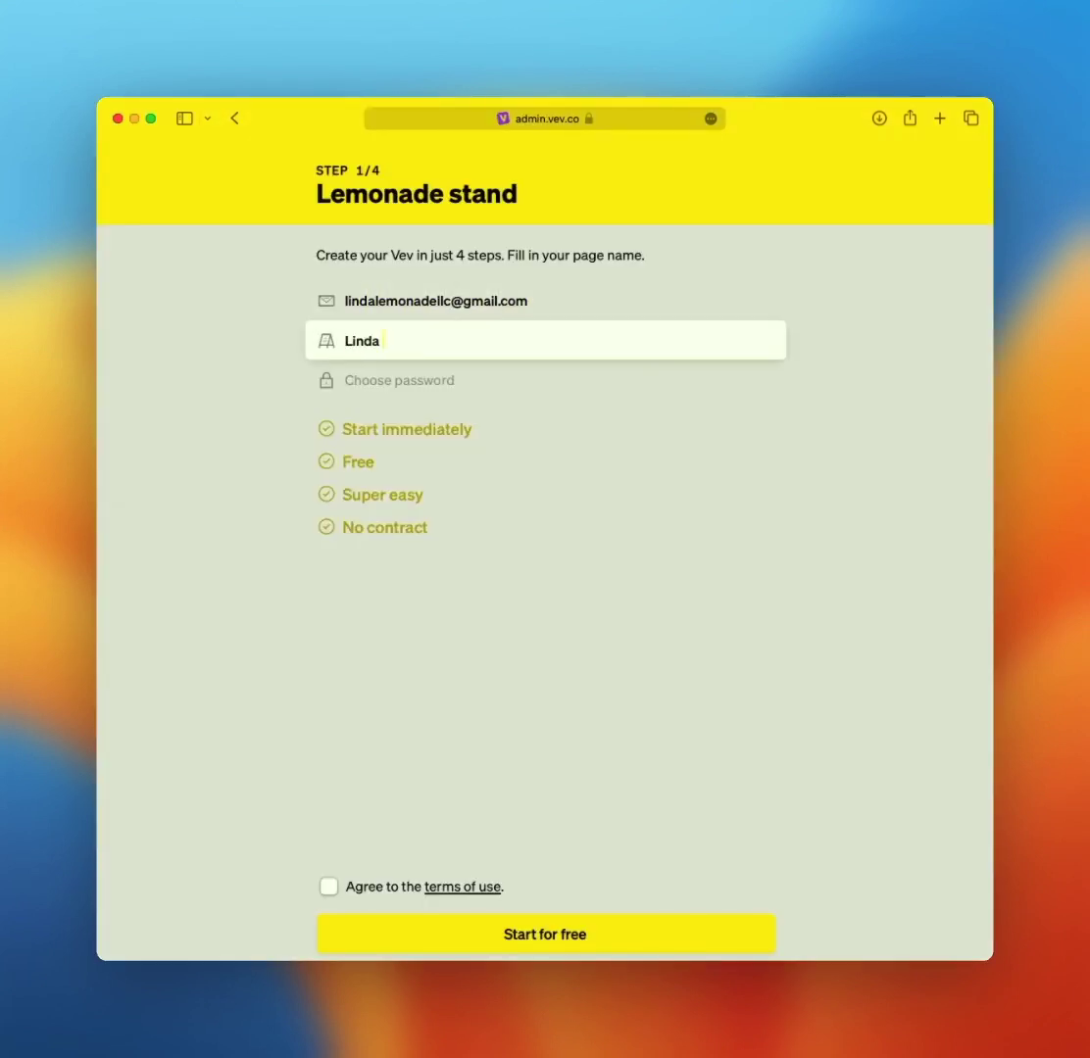
key(Tab)
key(Return)
- Enter the stand's pickup address, then open the new page's settings and its introduction field
text(Main Street, New York City)
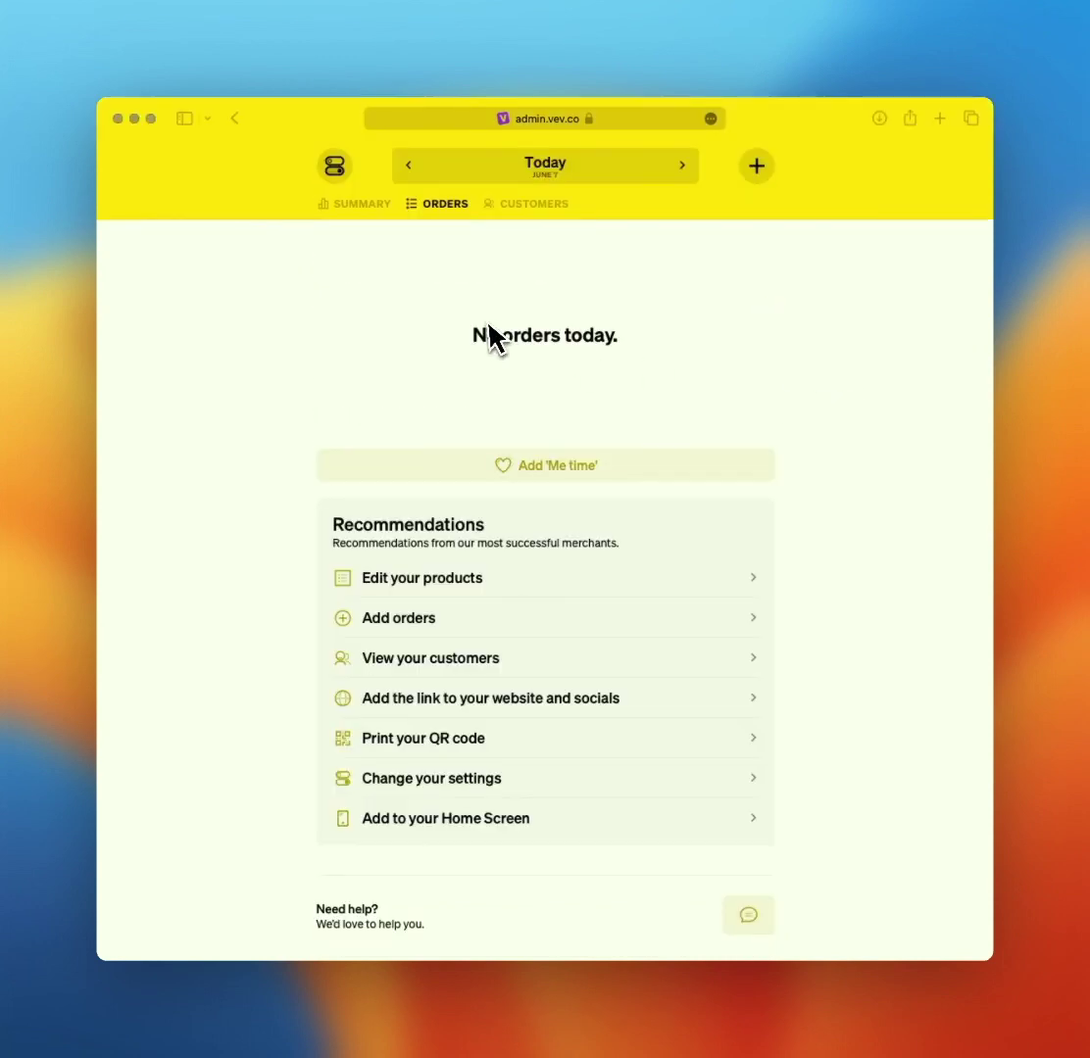
click(334, 168)
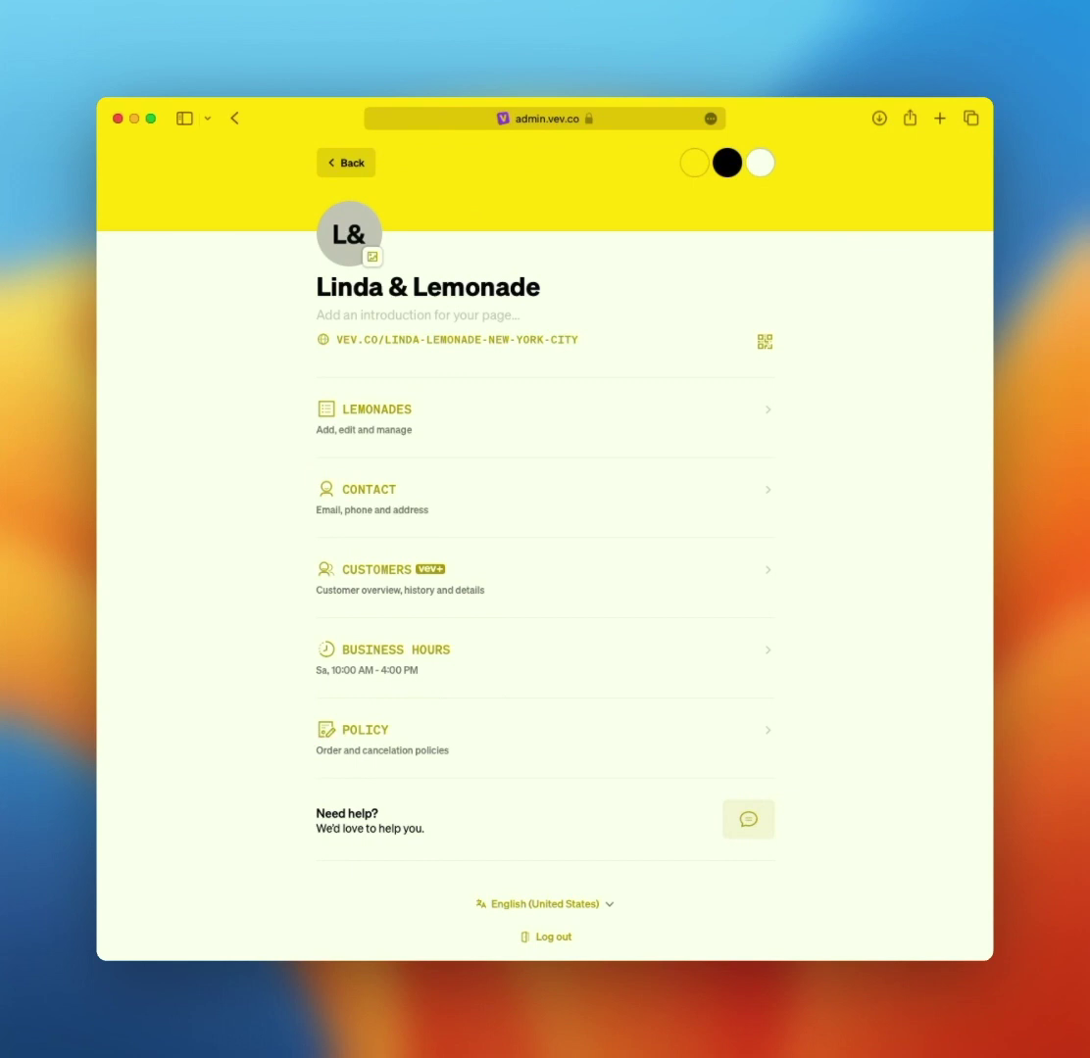
click(392, 315)
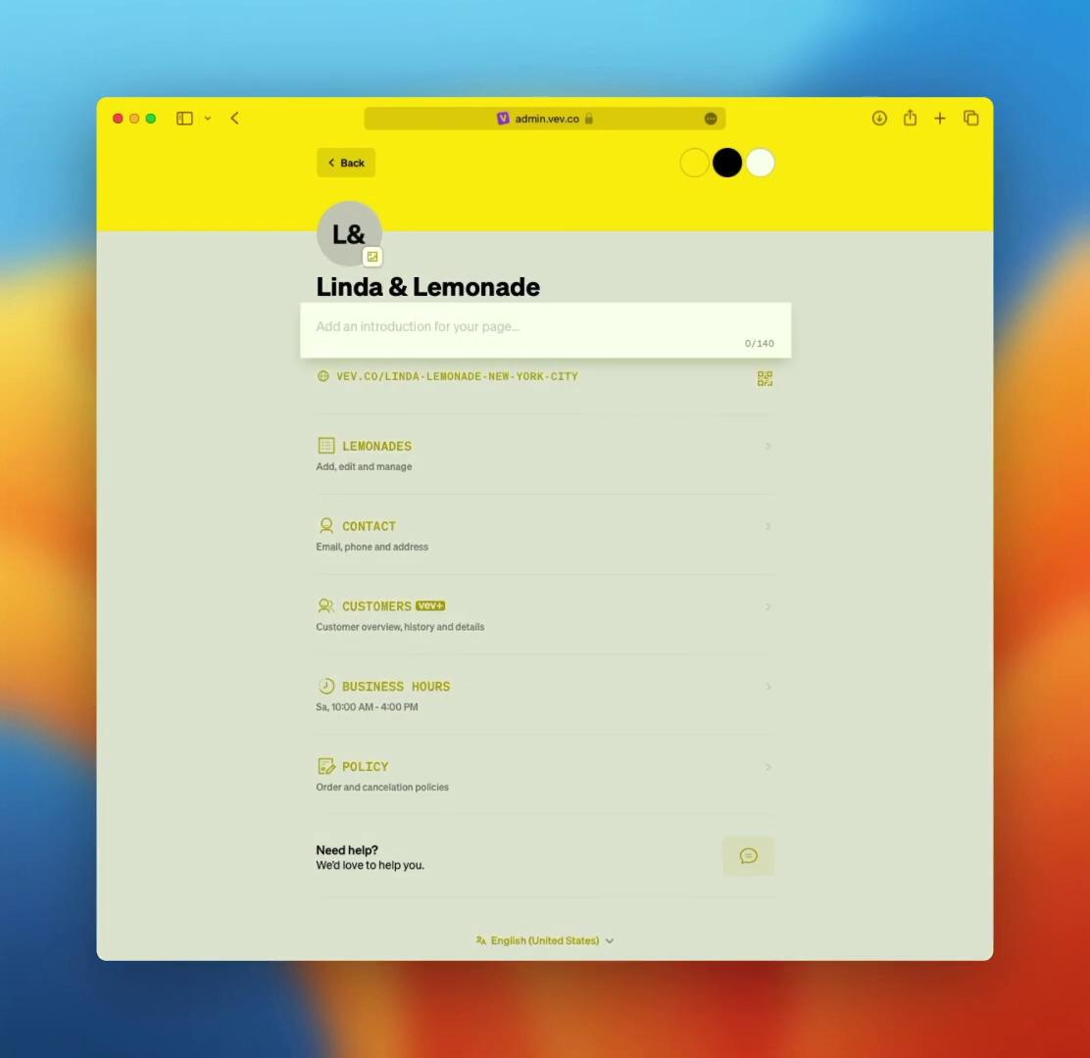
- Write an introduction about selling home made lemonade and set the main page colour to yellow-green
text(My nam)
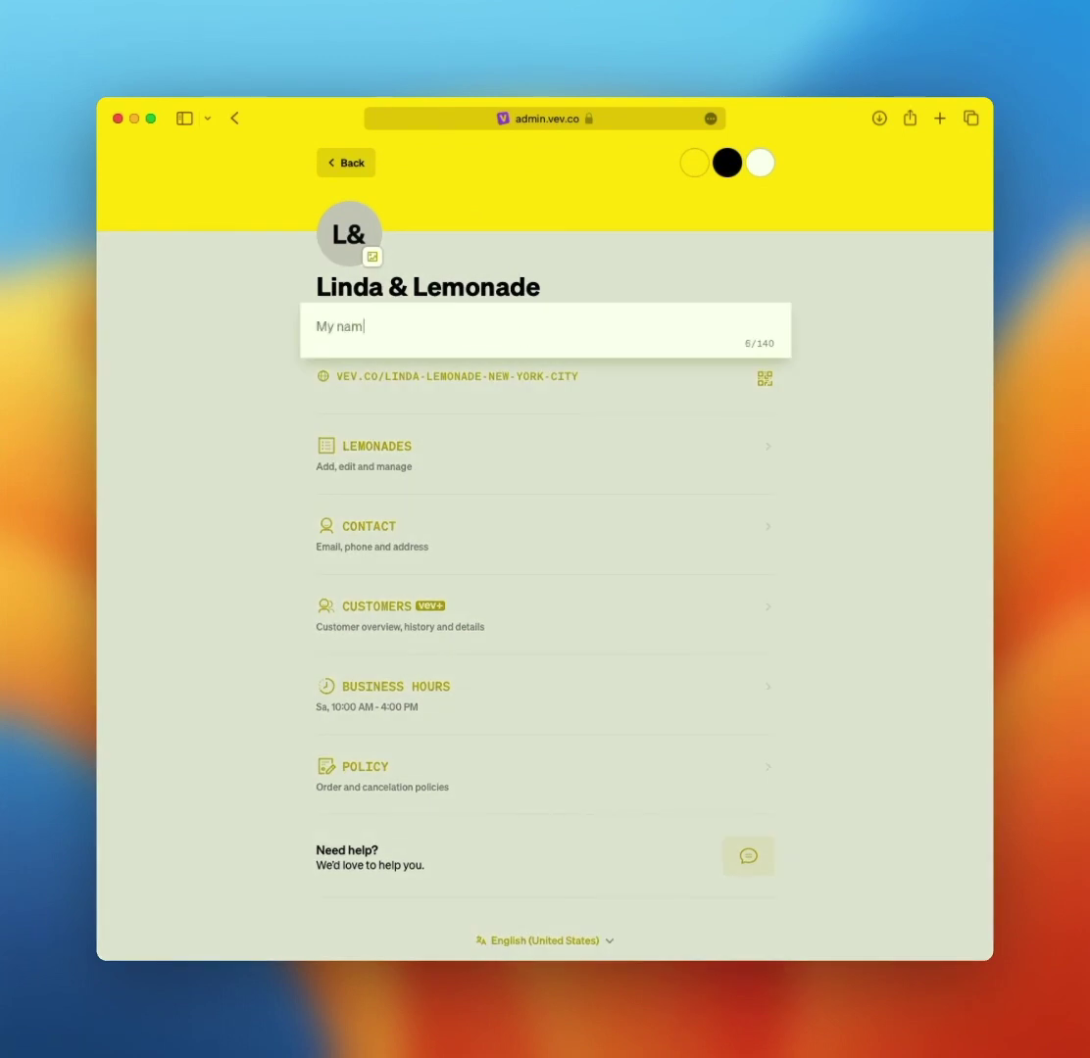
text(e is Linda and I sell home made )
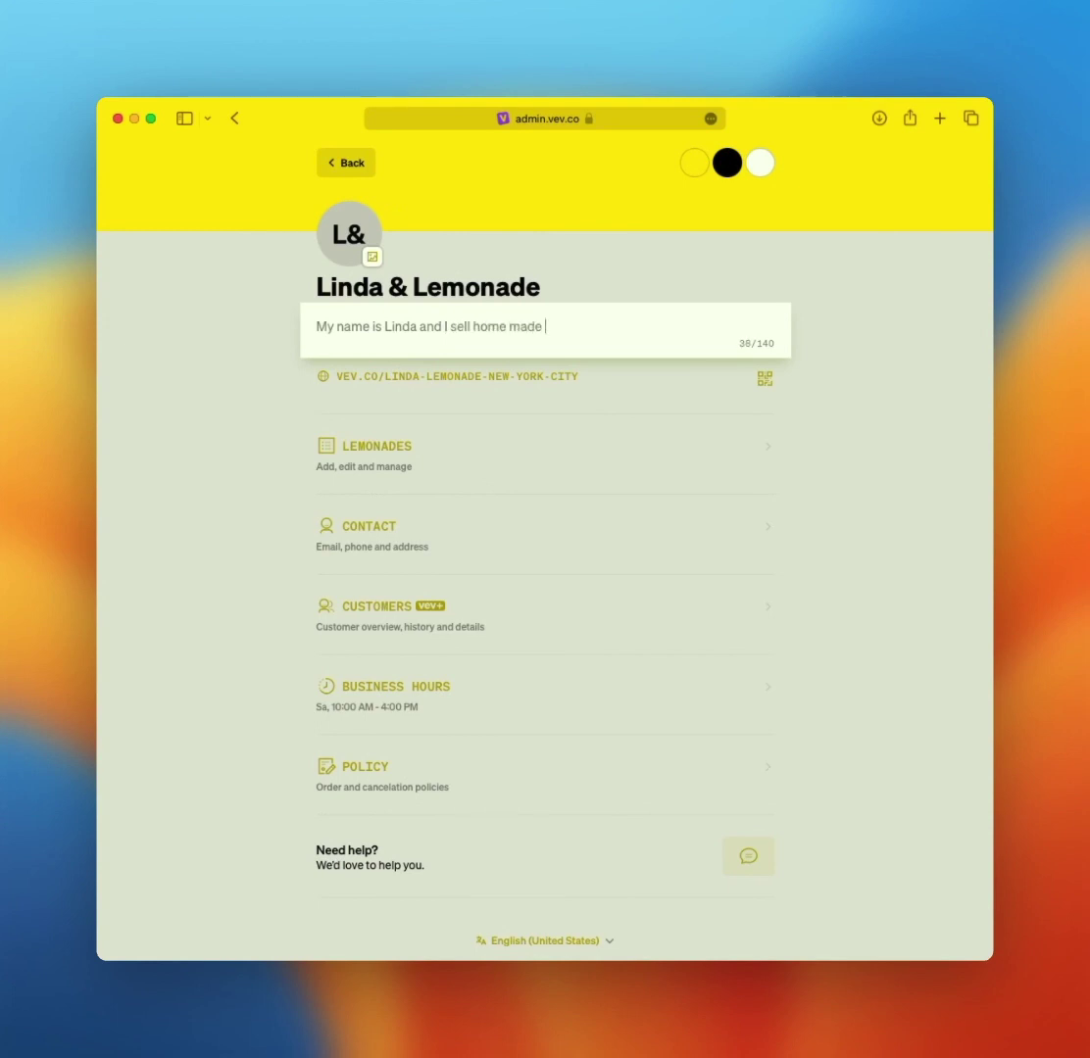
text(lemonade!)
click(753, 280)
click(702, 168)
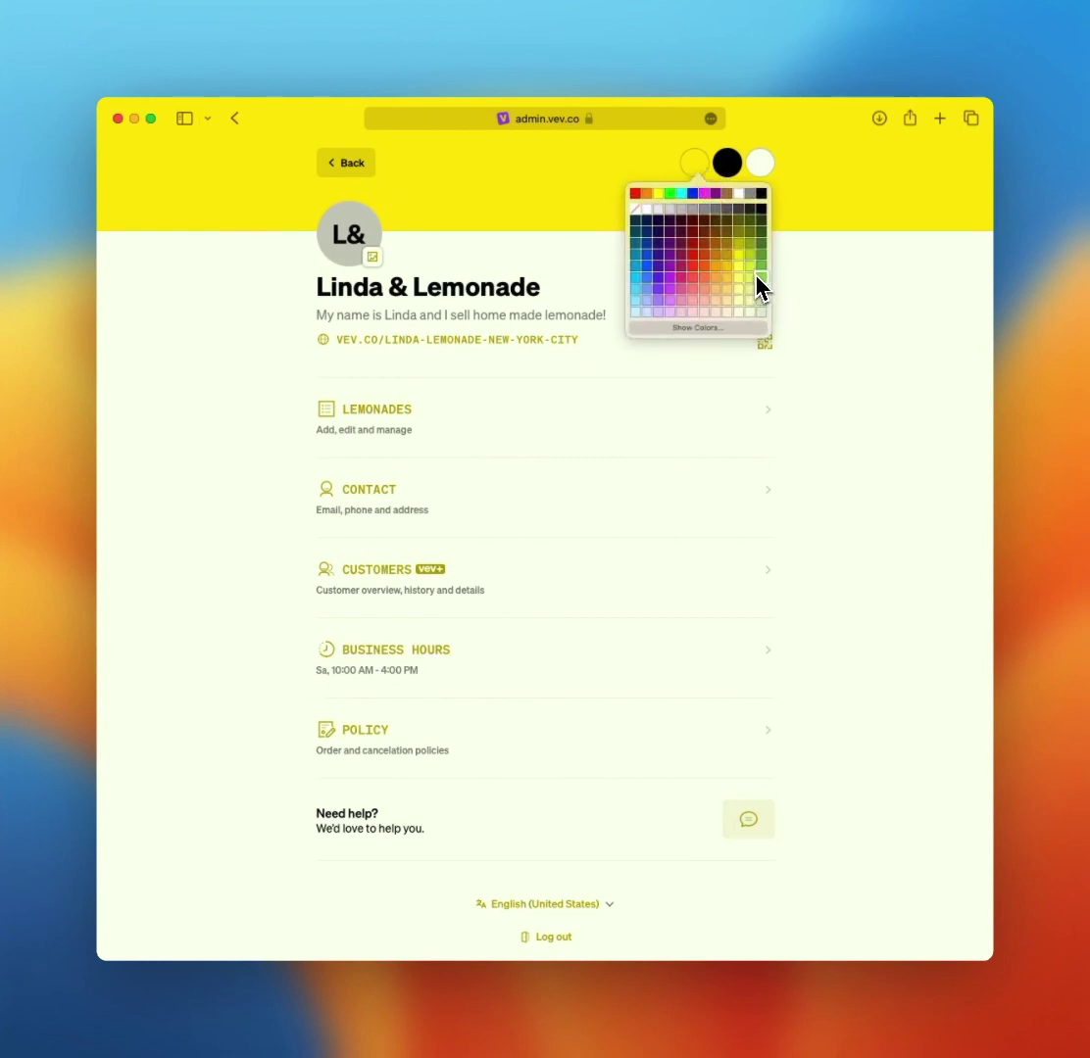
click(756, 285)
click(689, 184)
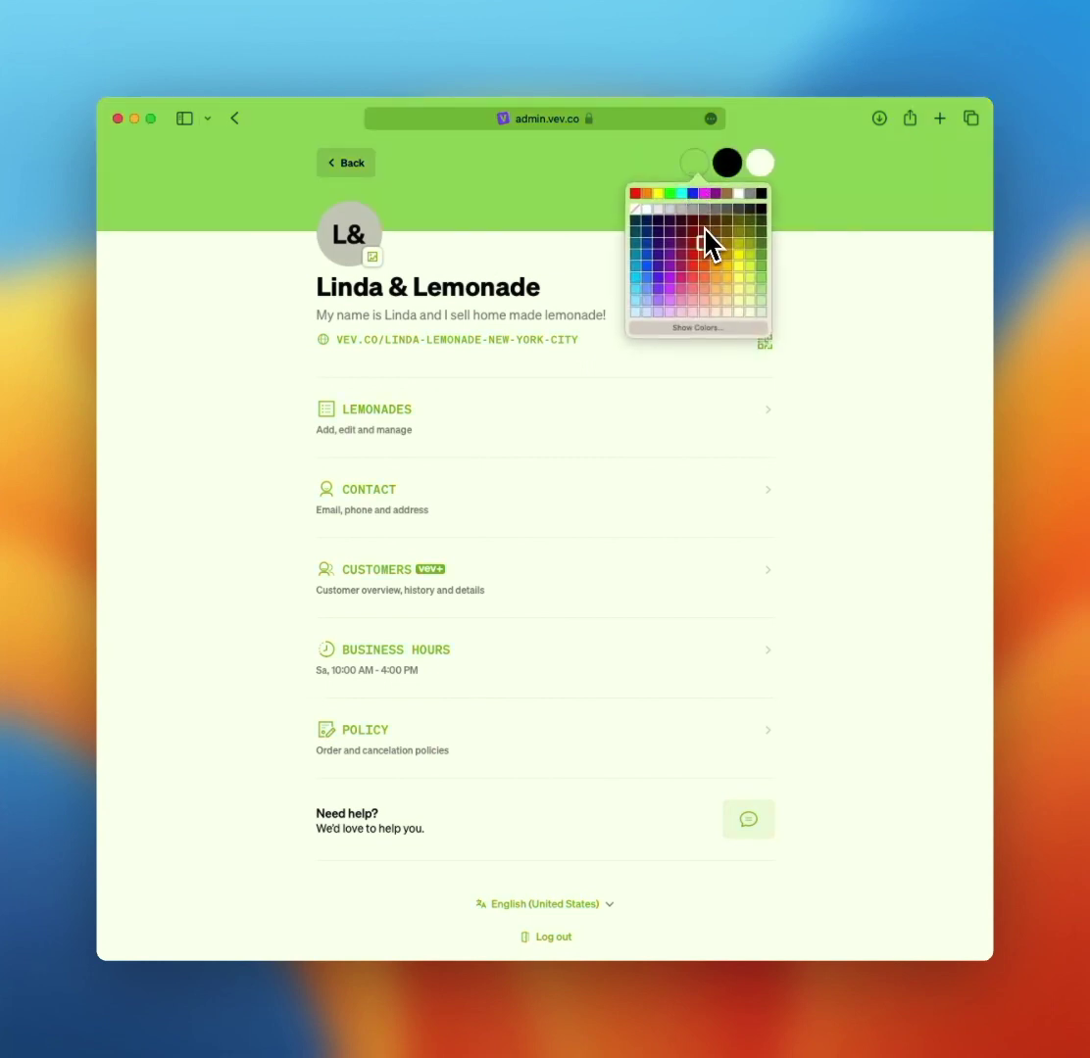
click(711, 269)
click(696, 174)
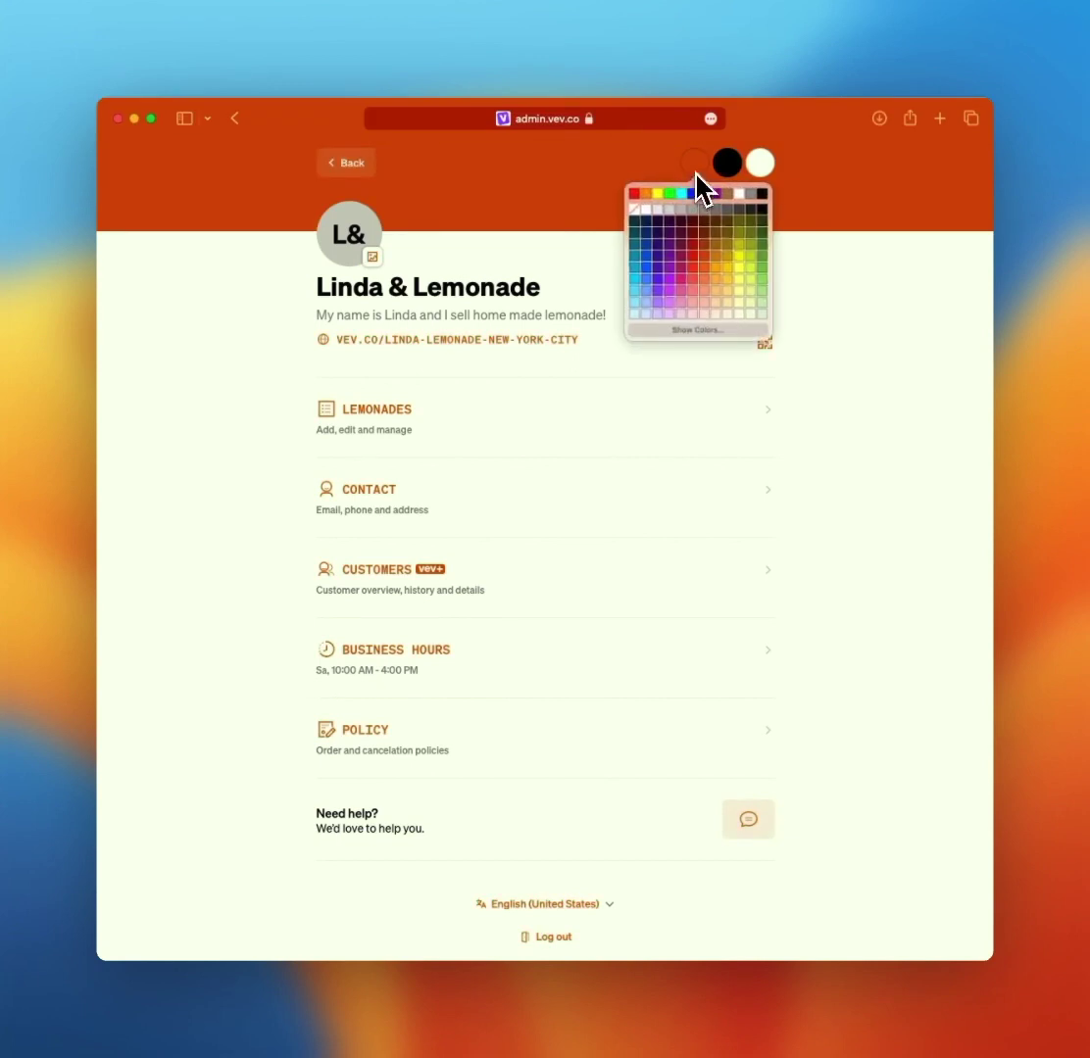
click(743, 283)
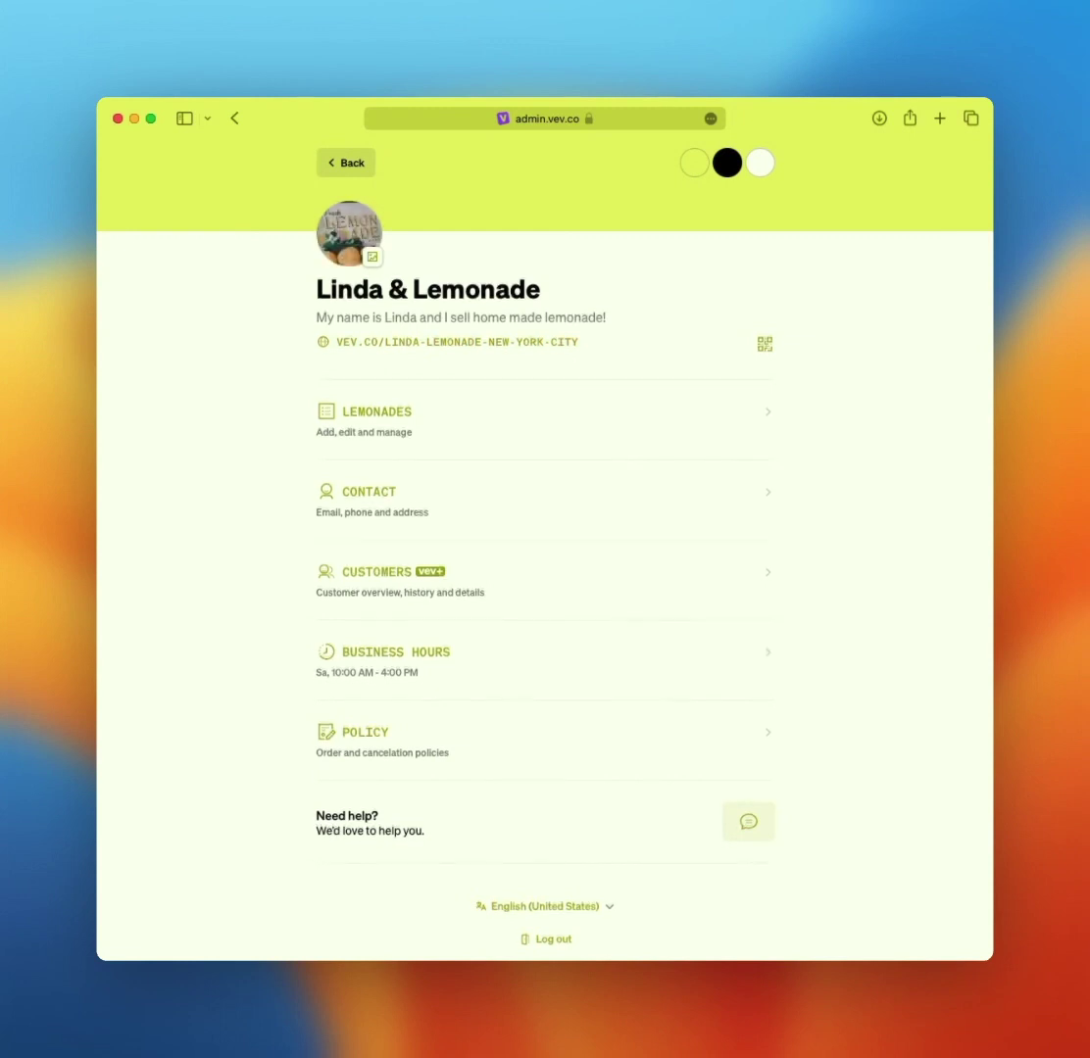
click(462, 433)
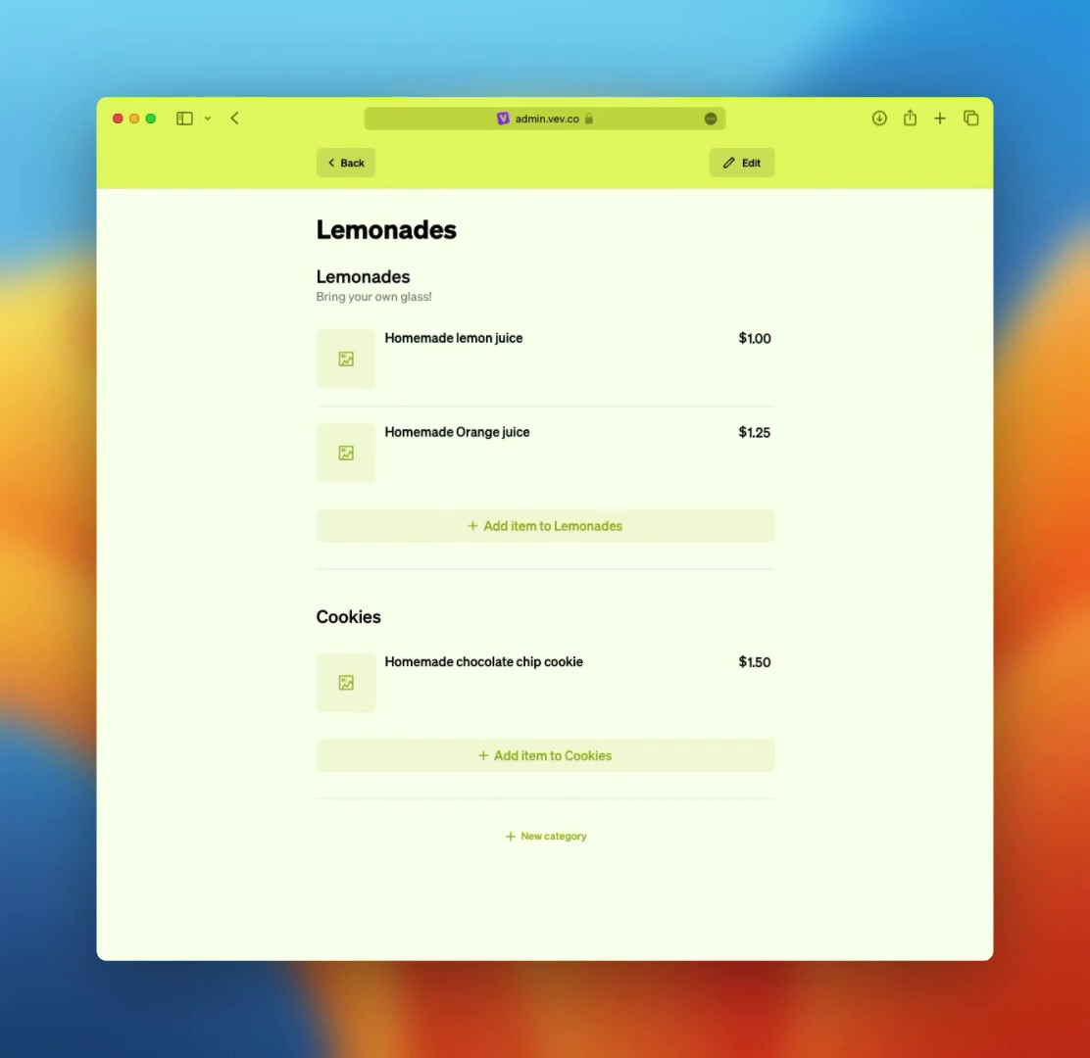
- Add and discard an empty new category, then open Homemade lemon juice for editing
click(529, 836)
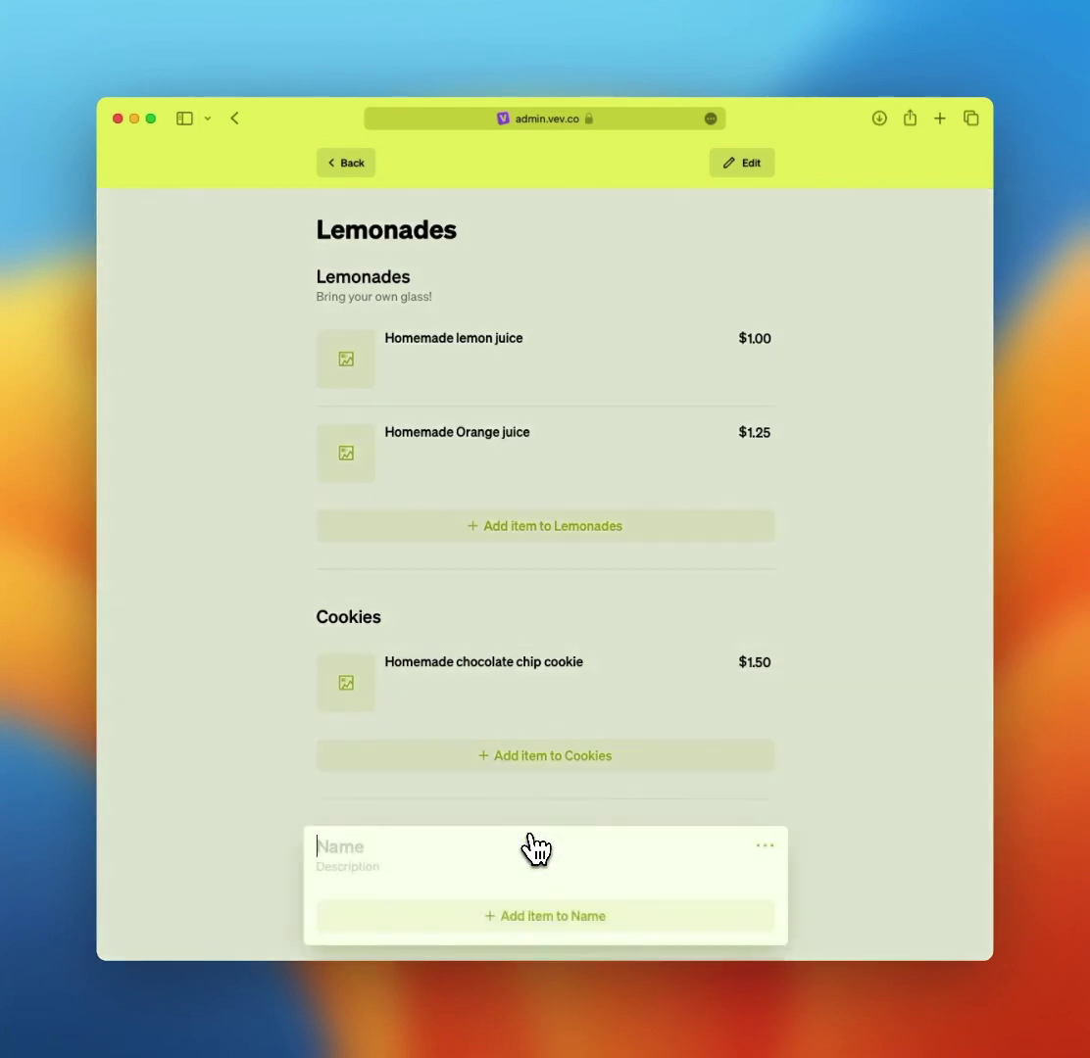
click(835, 792)
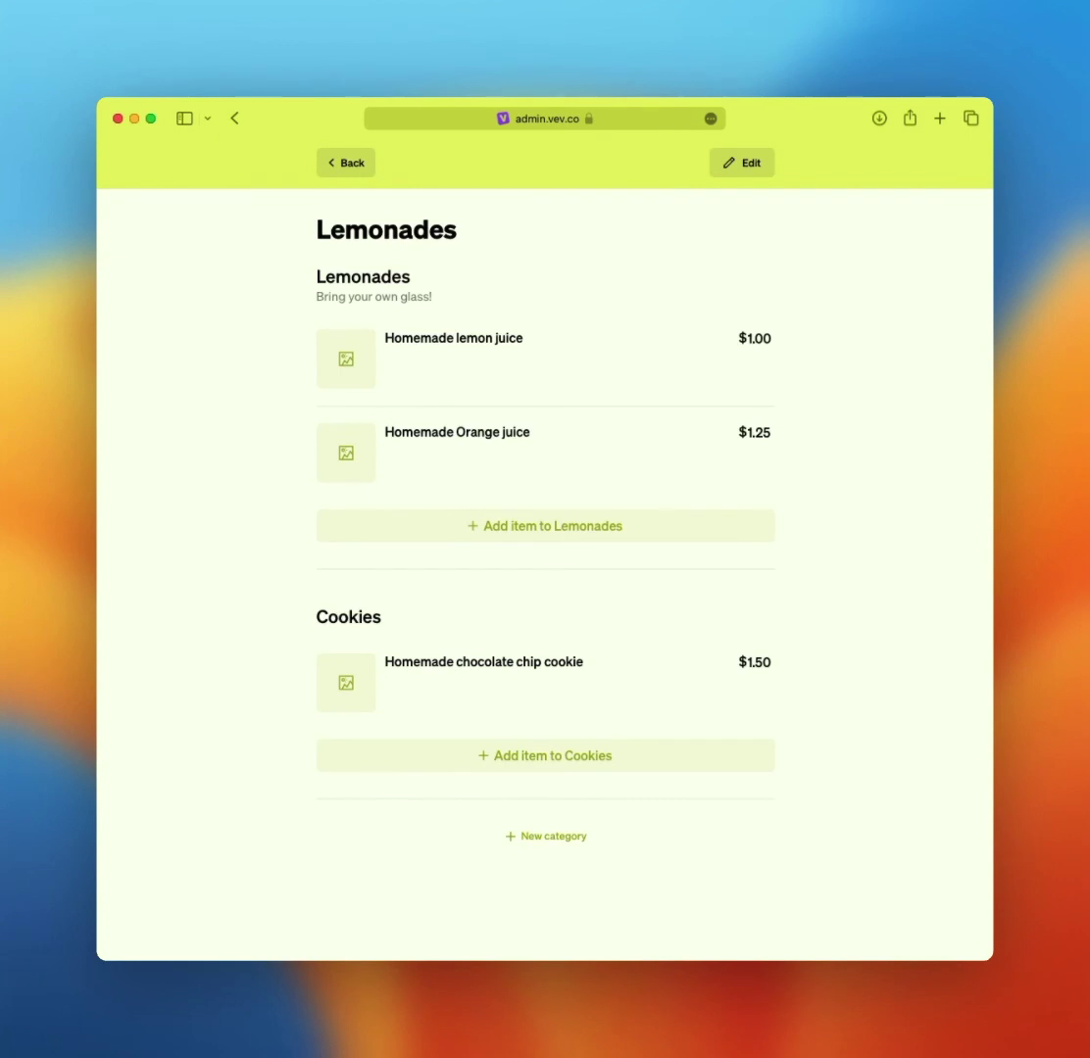
click(454, 353)
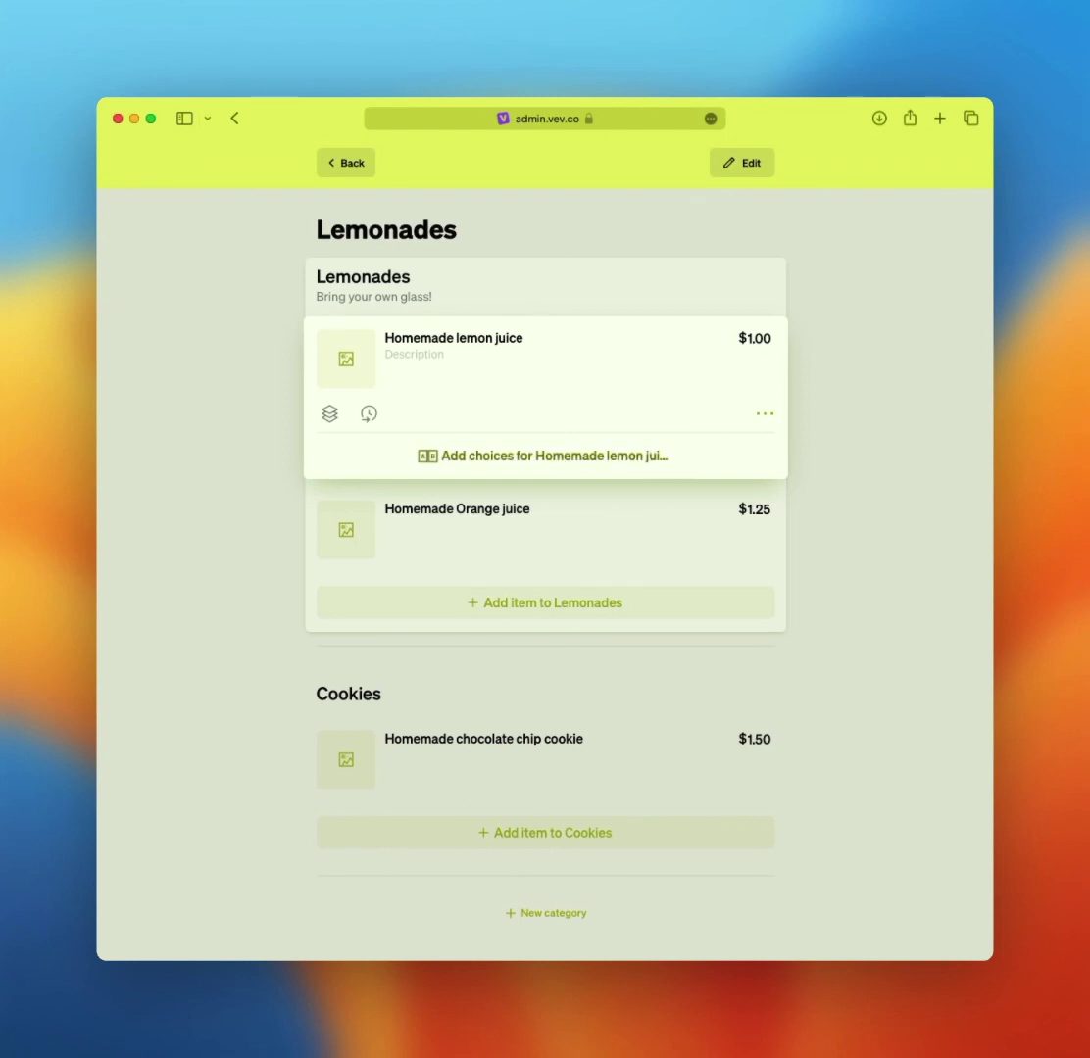
- Give Homemade lemon juice two choices: Normal and Large at $1.75
click(452, 457)
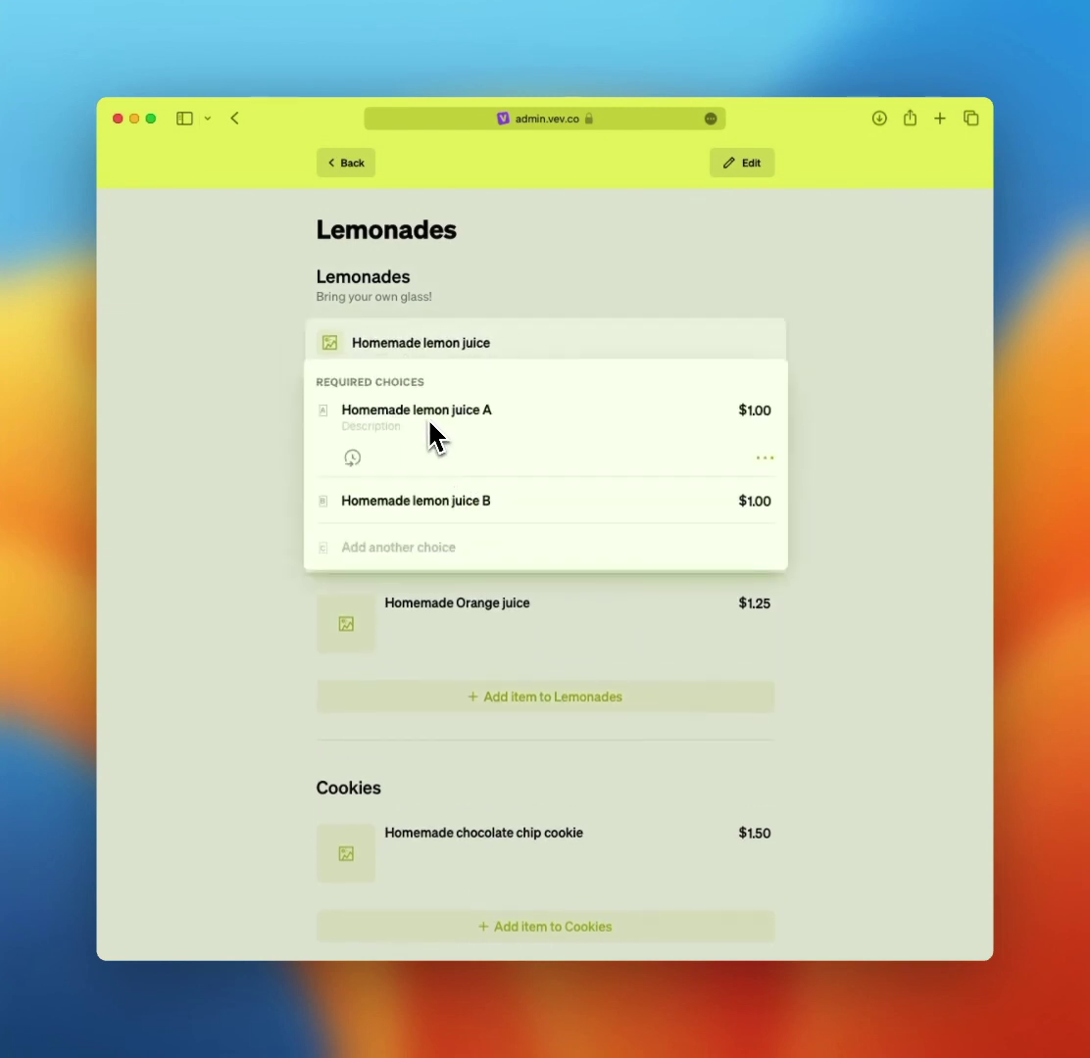
key(super+a)
text(Normal)
click(482, 501)
key(super+a)
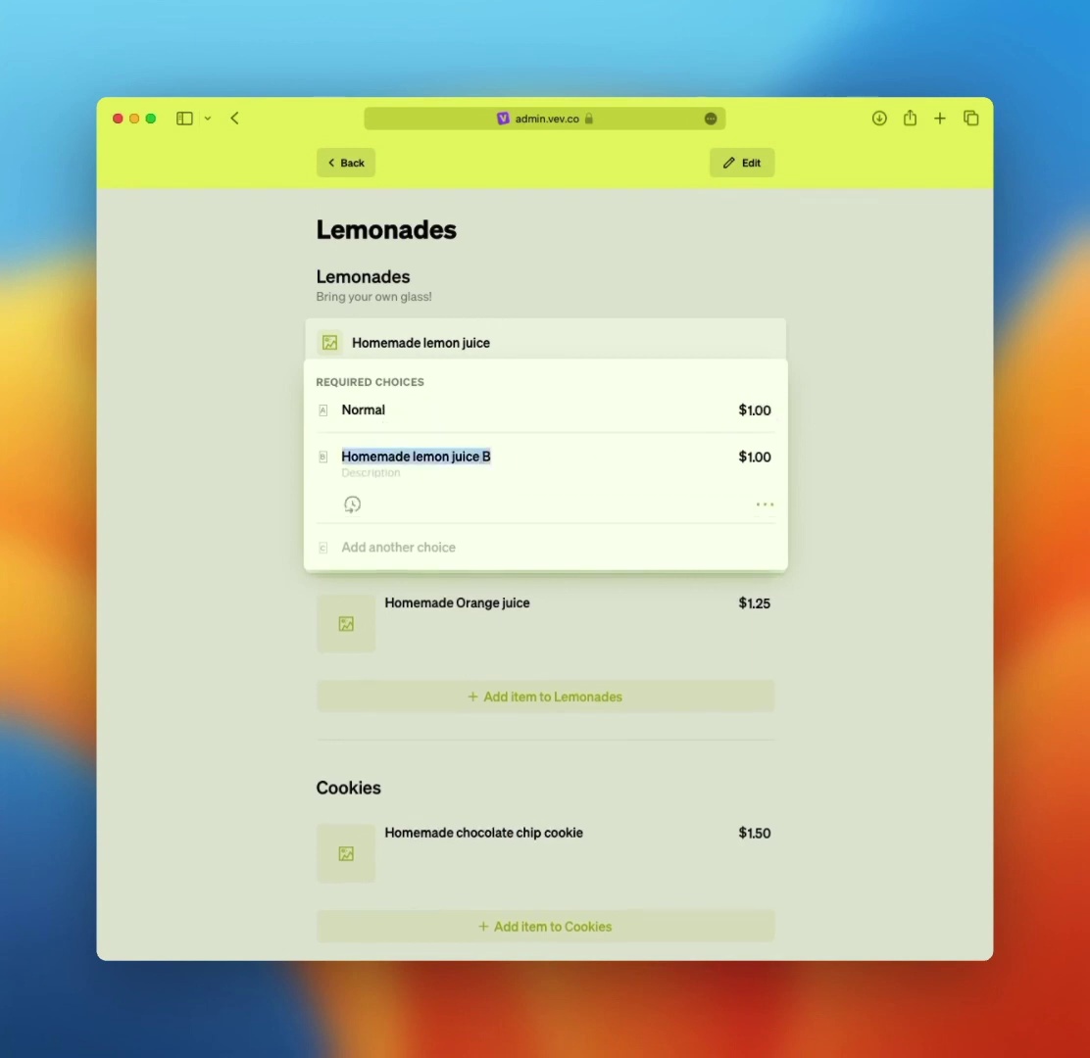
text(Large)
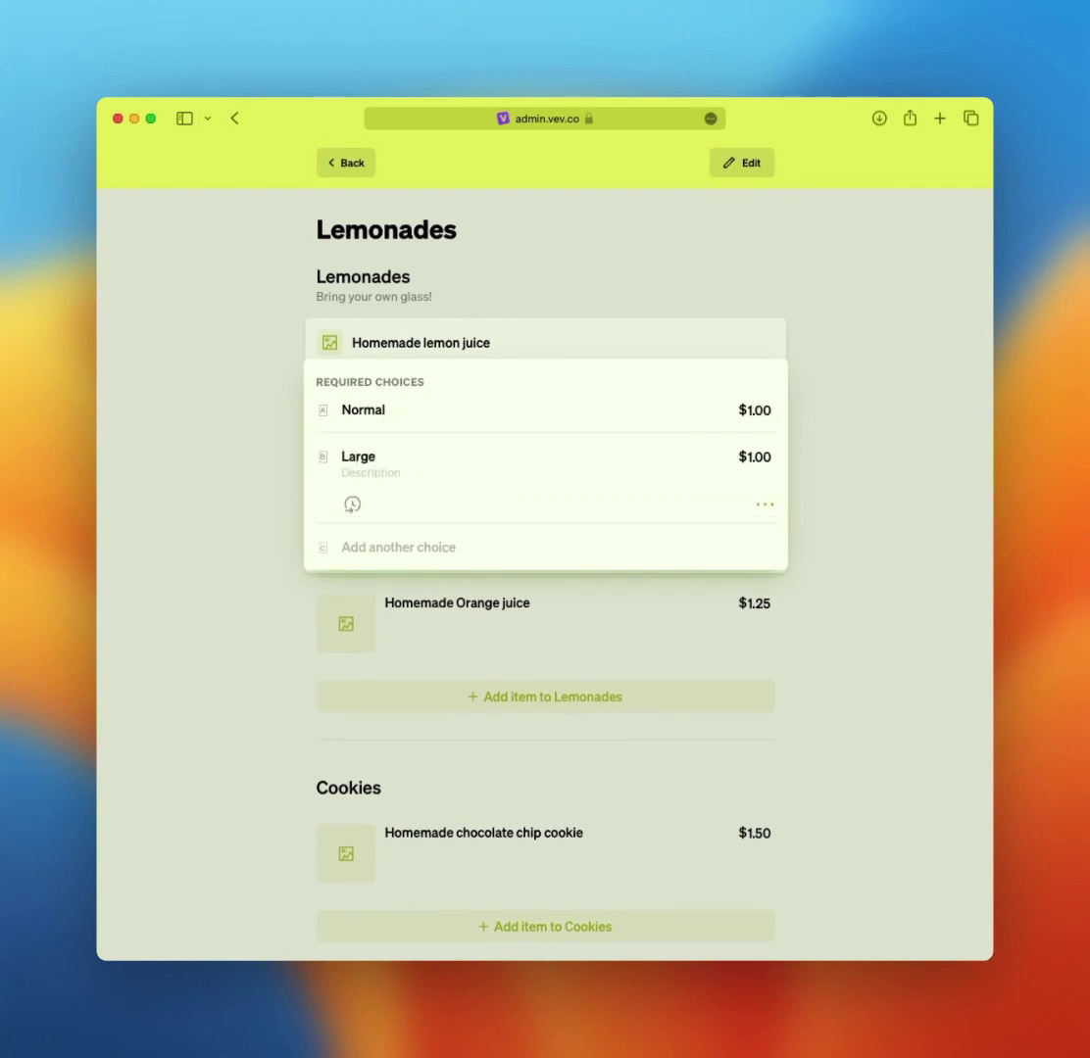
key(Tab)
key(BackSpace)
text(1.75)
key(Return)
- Add the Lemon Lemonade photo to Homemade lemon juice and close its editor
click(333, 365)
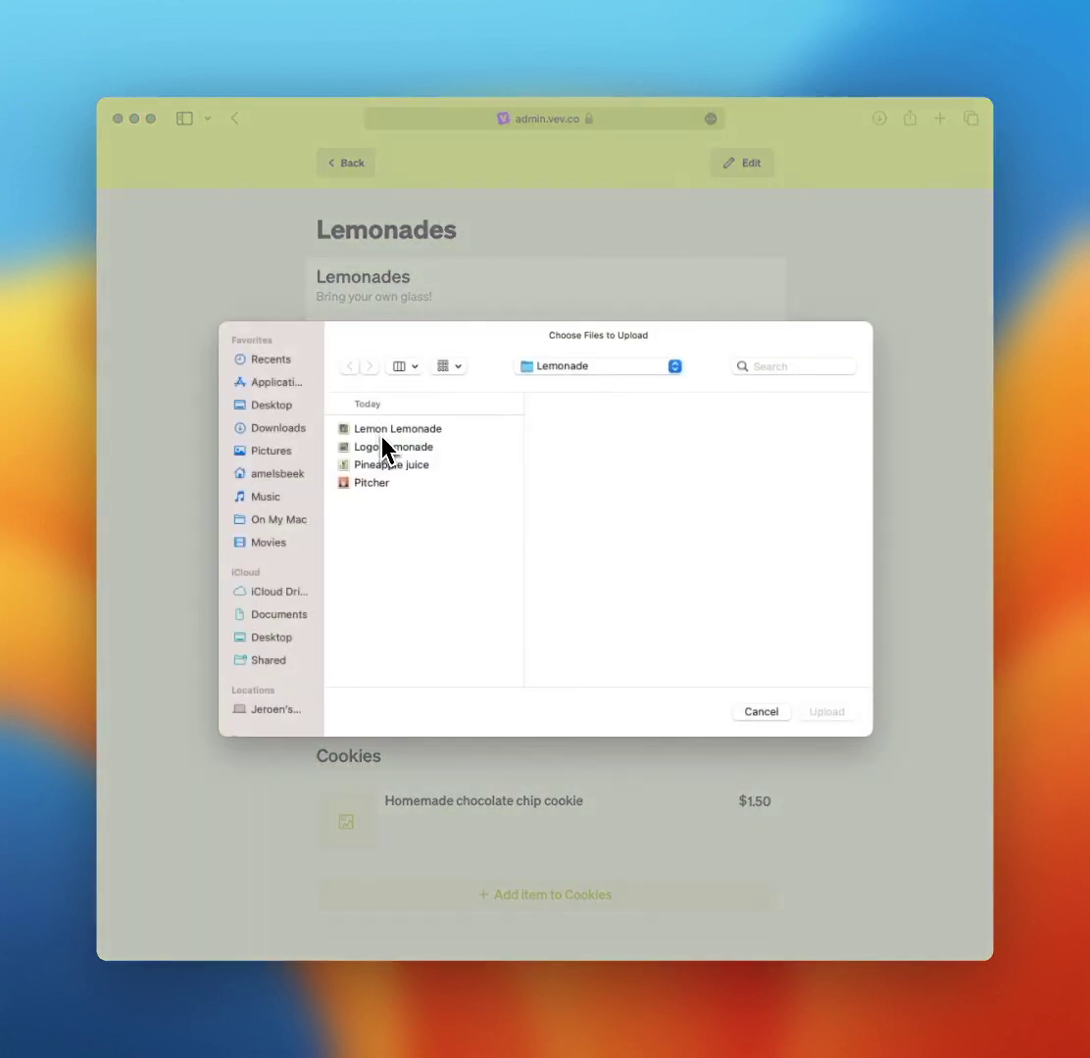
double_click(382, 437)
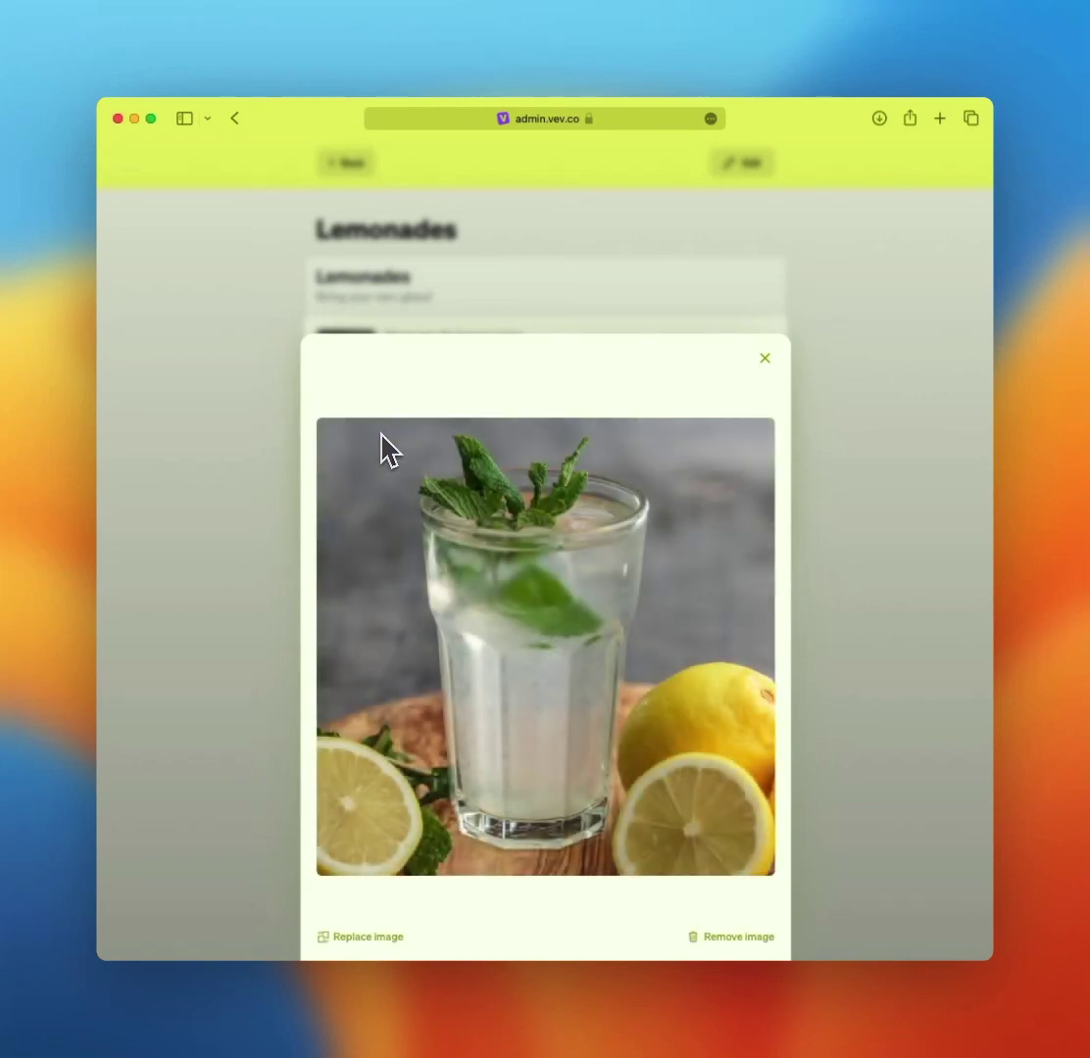
key(Escape)
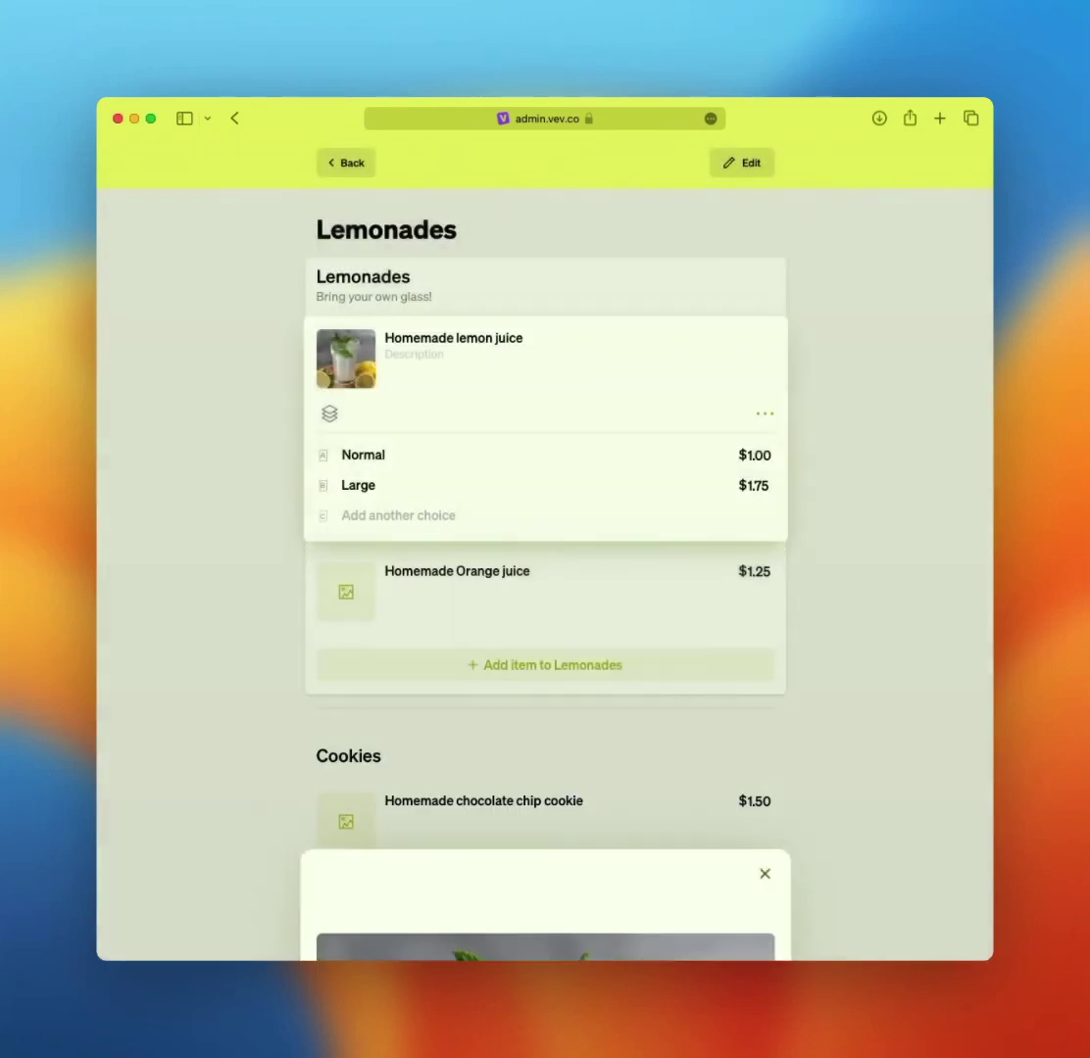
key(Escape)
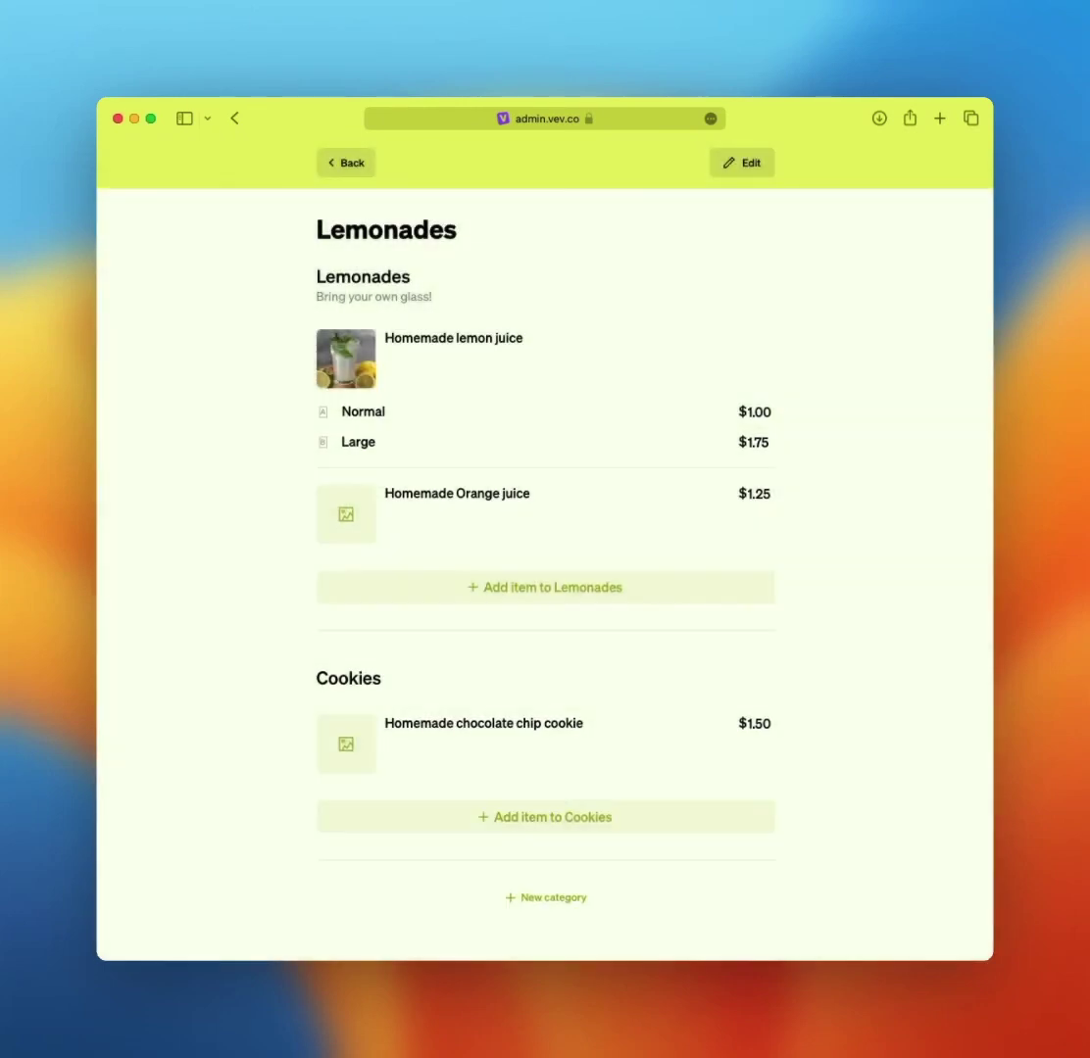
click(547, 900)
- Create a Pitchers category with Homemade lemon juice at $7.50 and a pitcher photo
text(Pitchers)
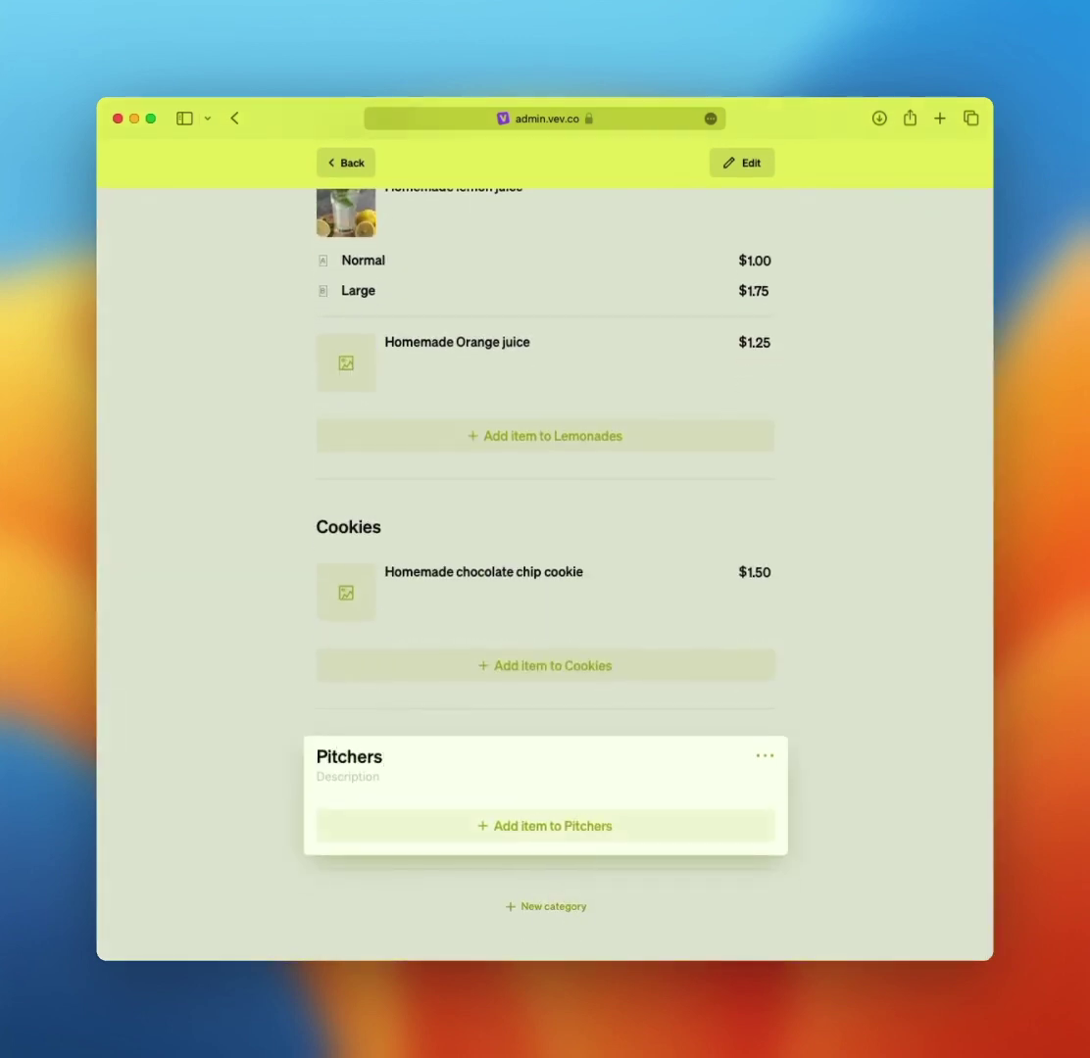
key(Return)
text(Homemade lemon juice)
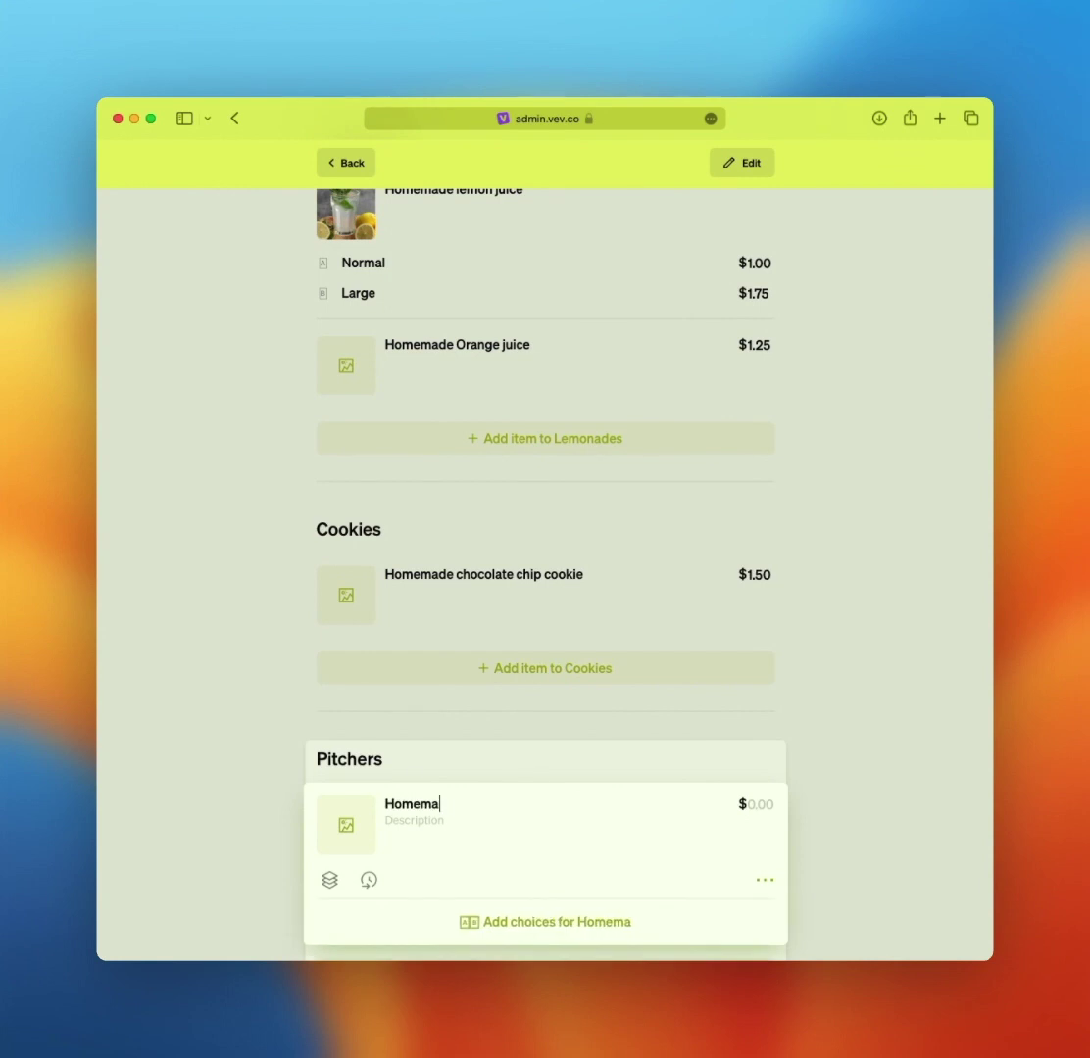
key(Tab)
text(7.50)
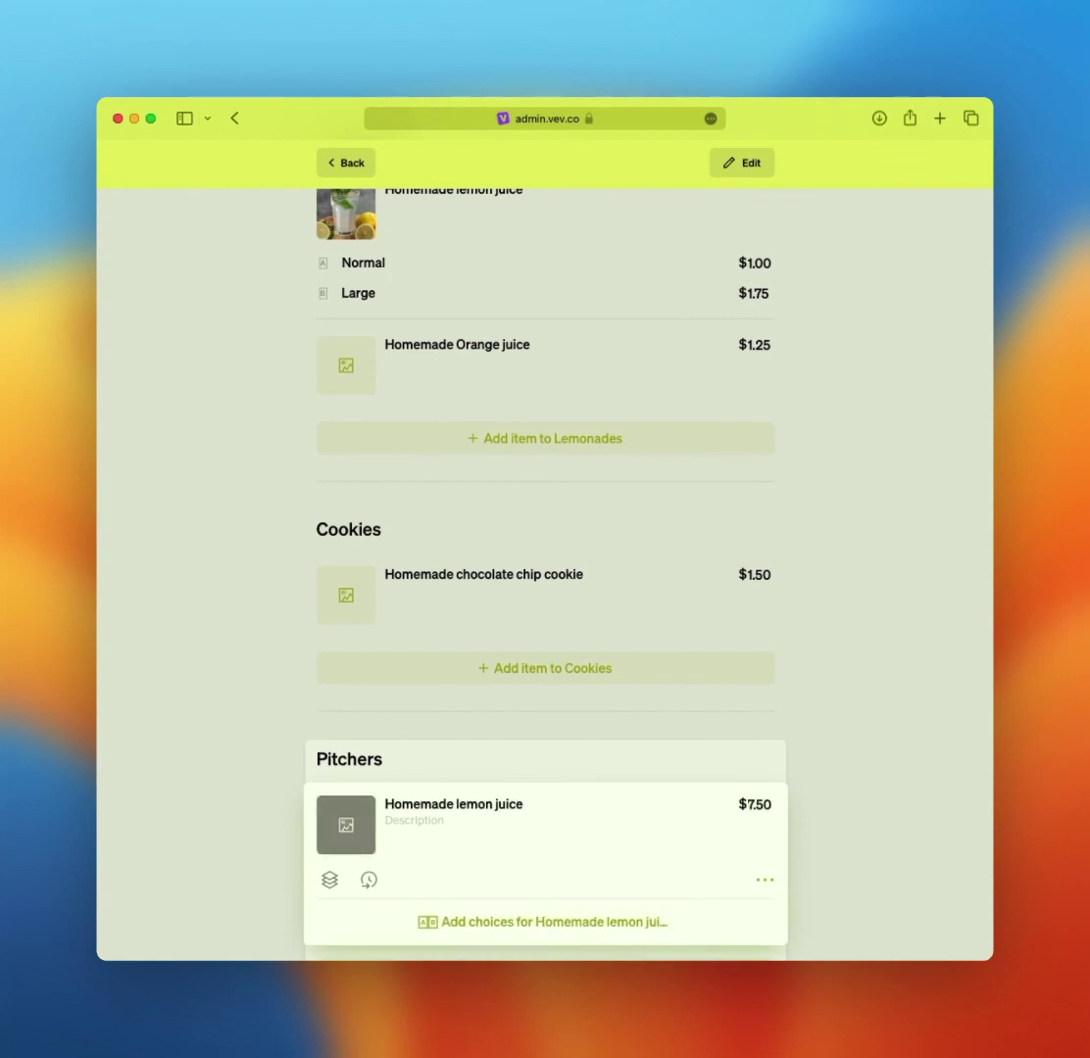
click(346, 825)
double_click(355, 482)
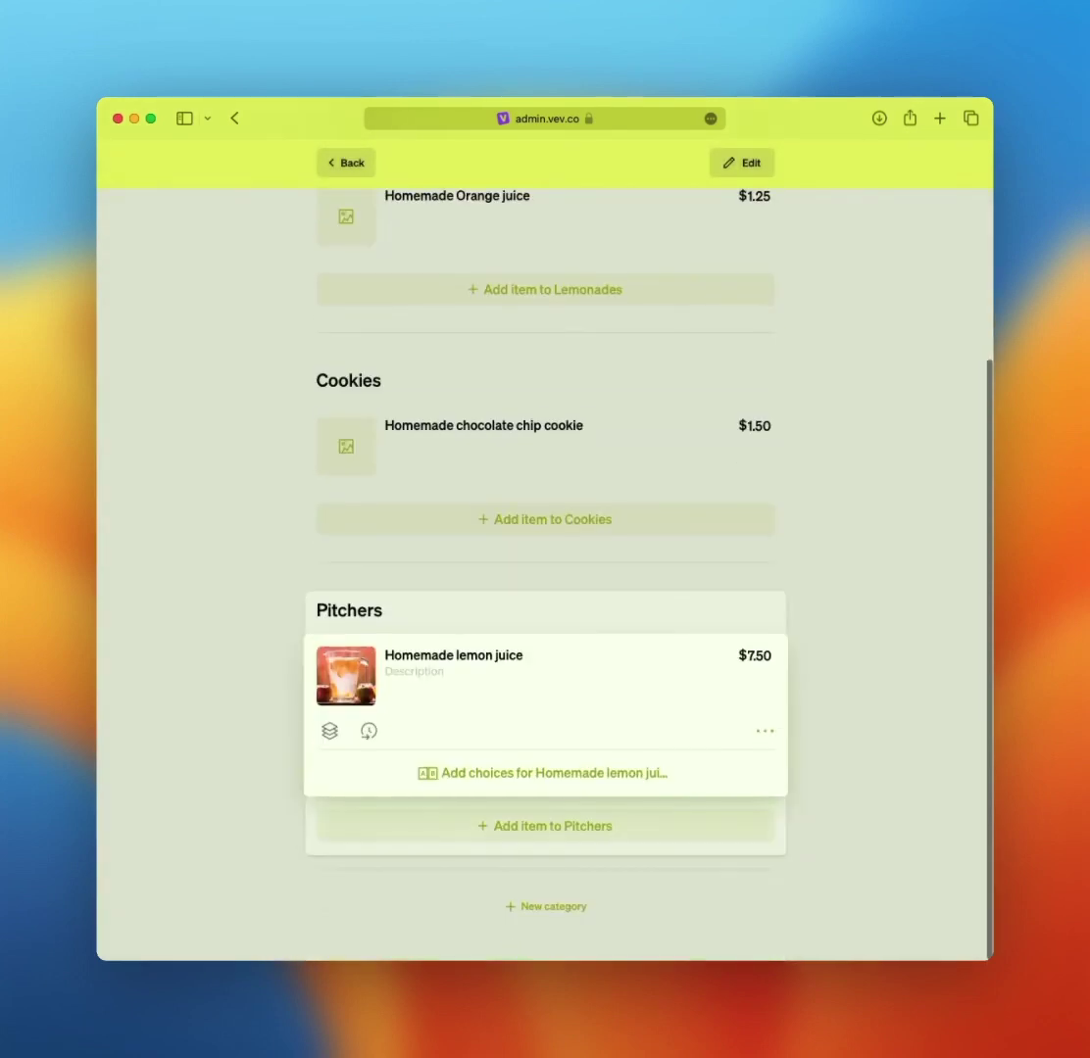
- Add Homemade pineapple juice at $8.50 to Pitchers with the pitcher photo
click(544, 825)
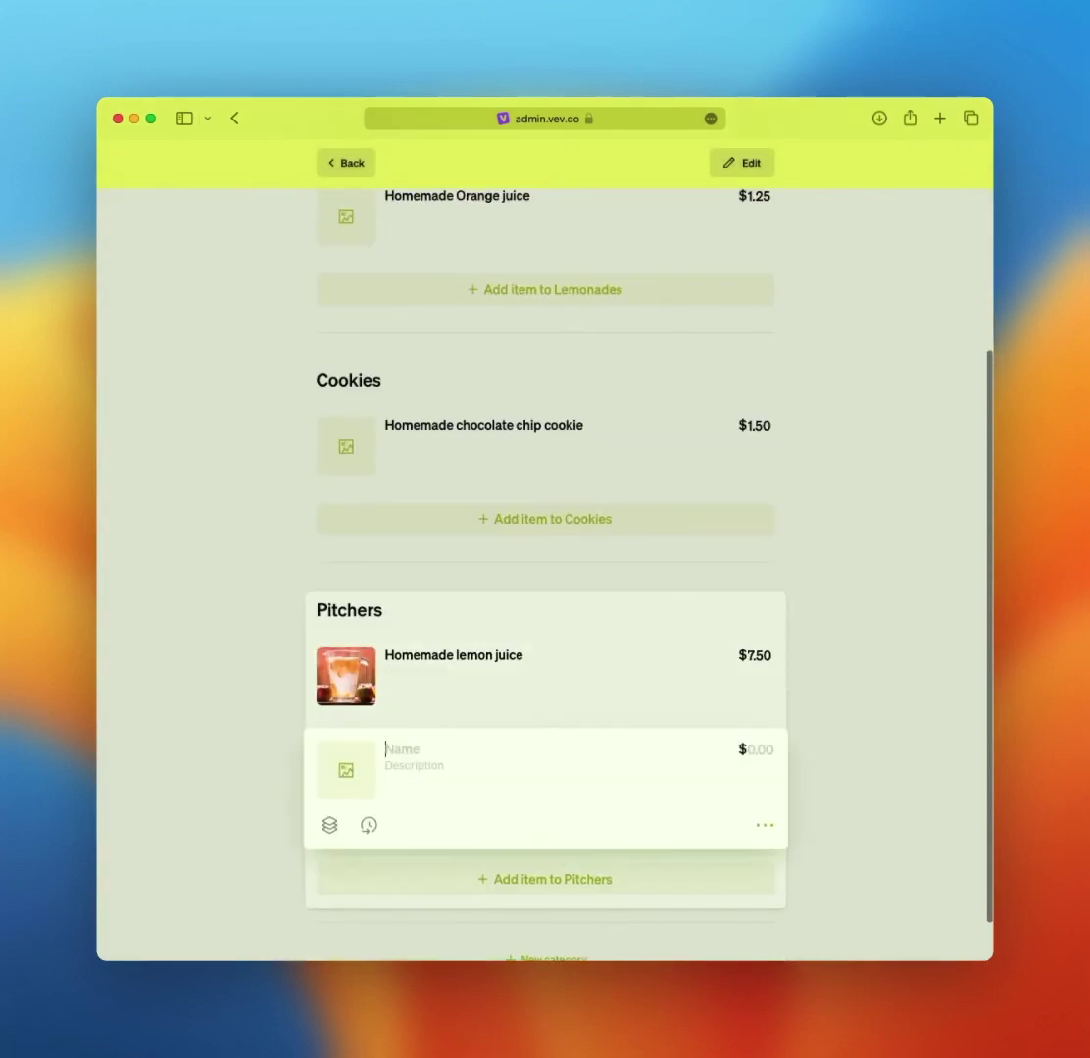
text(Homemade pineapple juice)
key(Tab)
text(8.50)
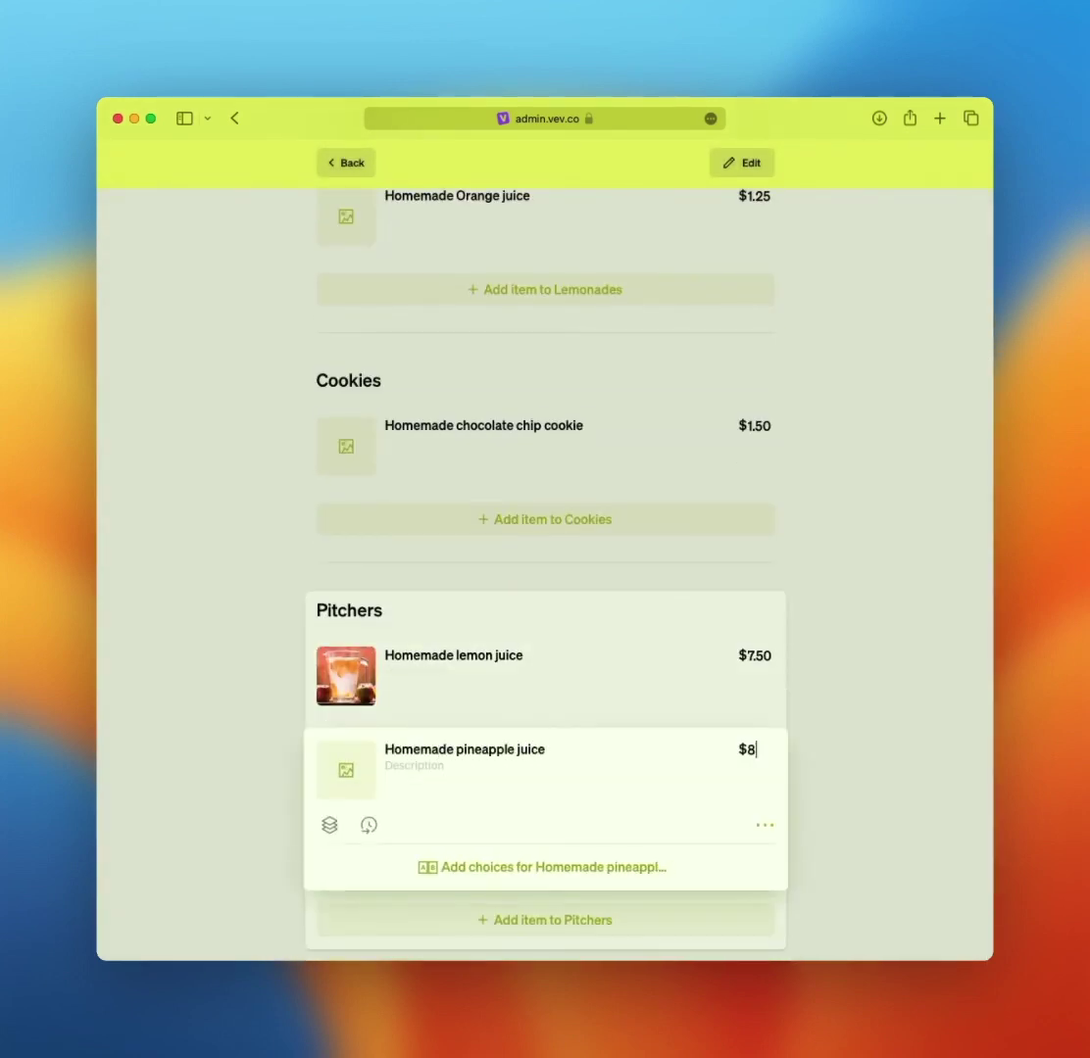
click(346, 770)
double_click(372, 482)
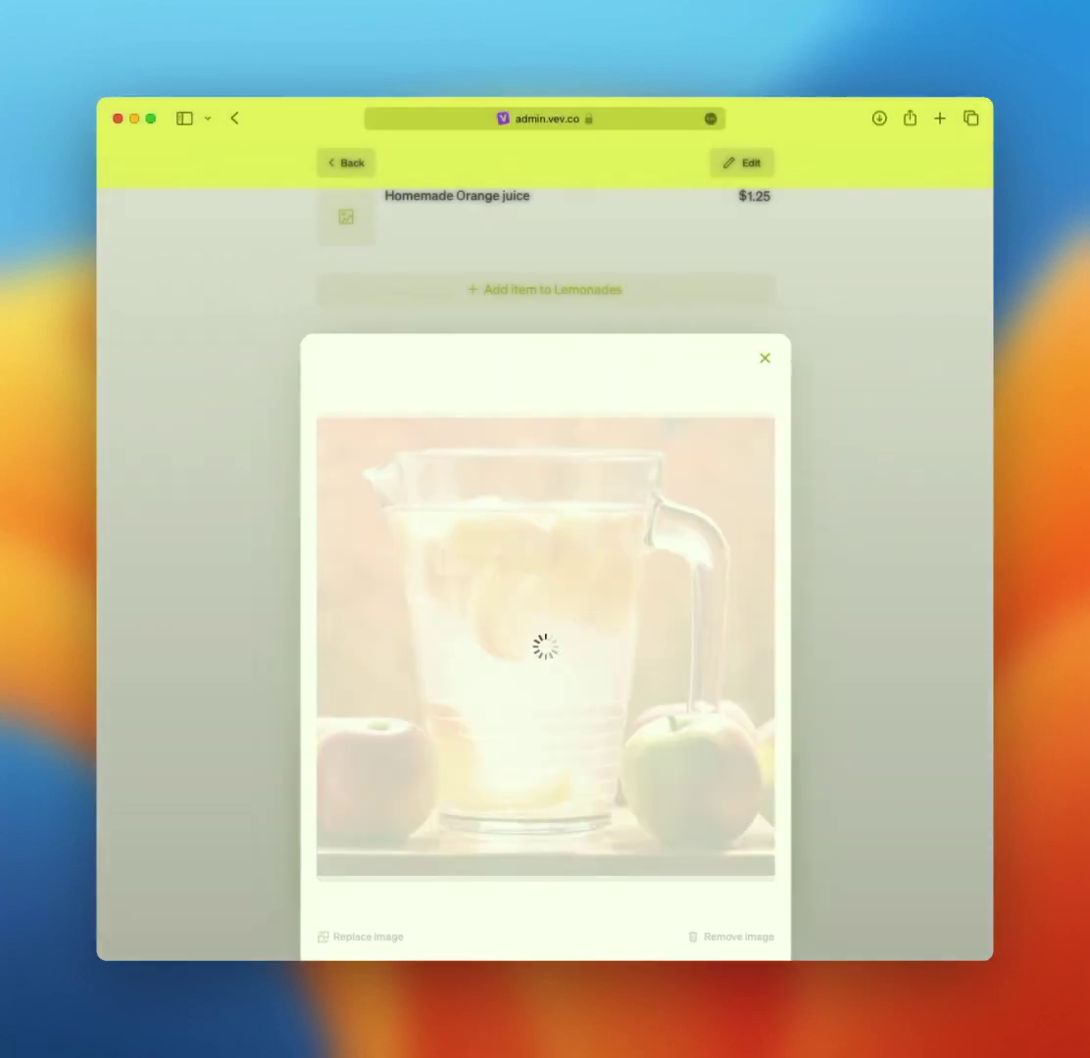
key(Escape)
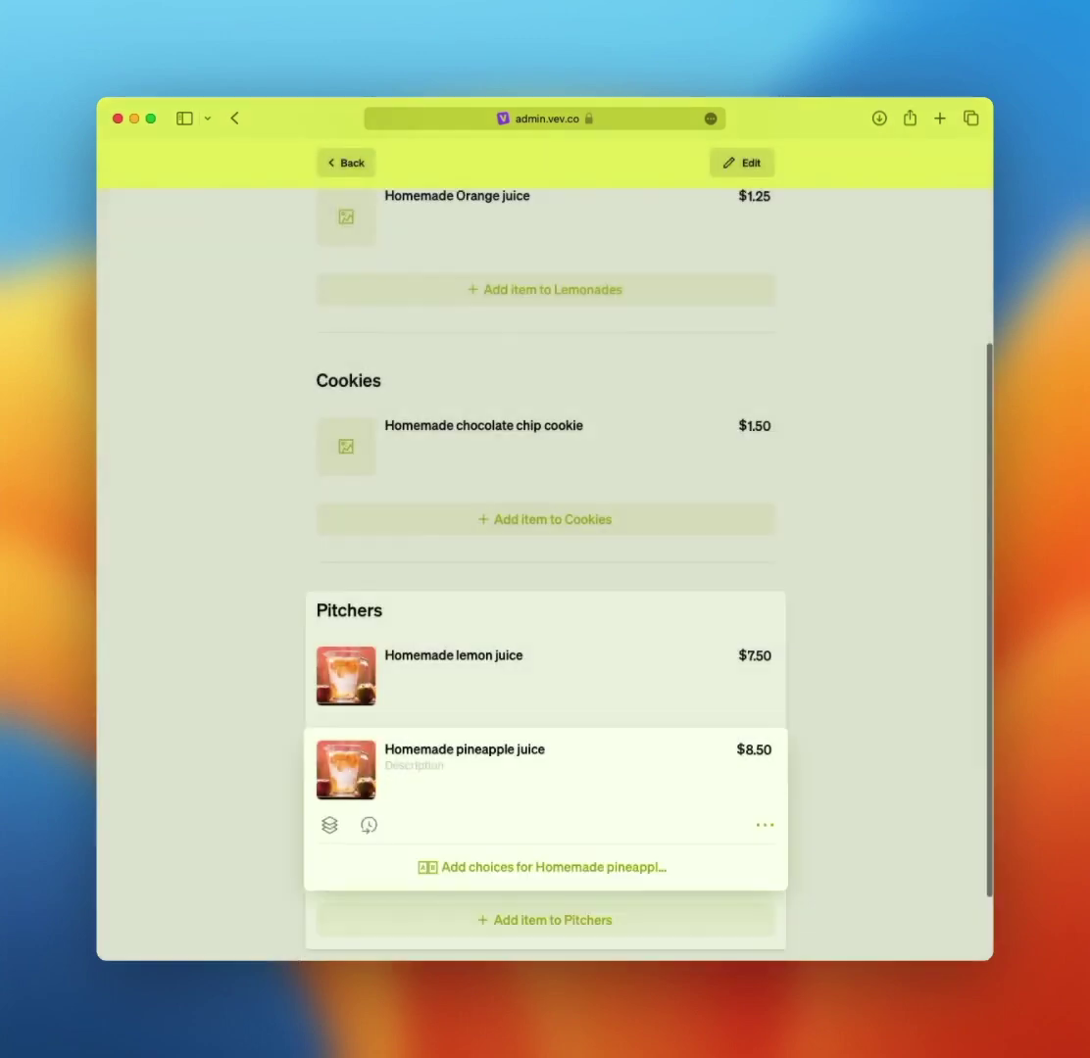
scroll(175, 628, down, 2)
scroll(175, 627, up, 6)
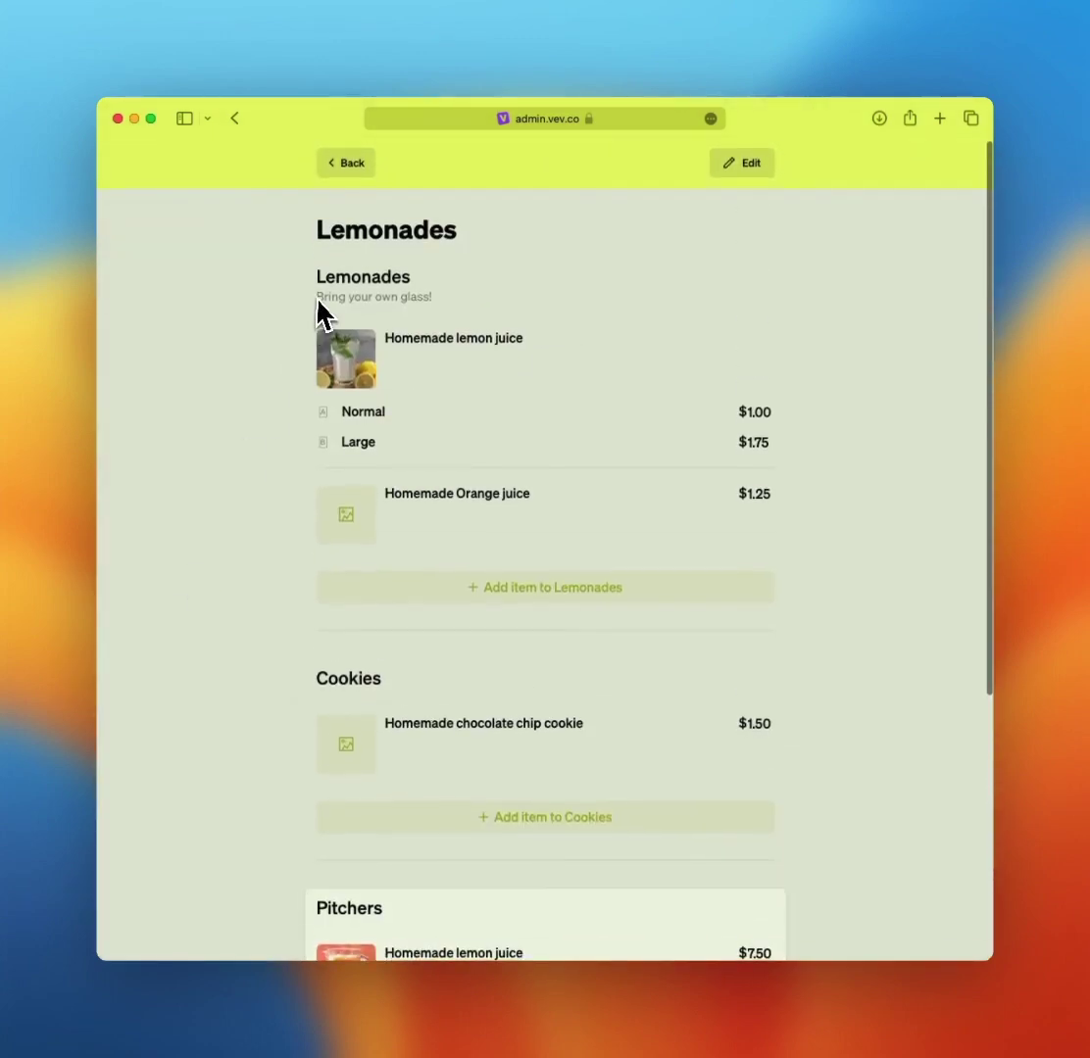
- Open Business Hours from the profile overview, keeping the hours applied to Saturday only
click(349, 175)
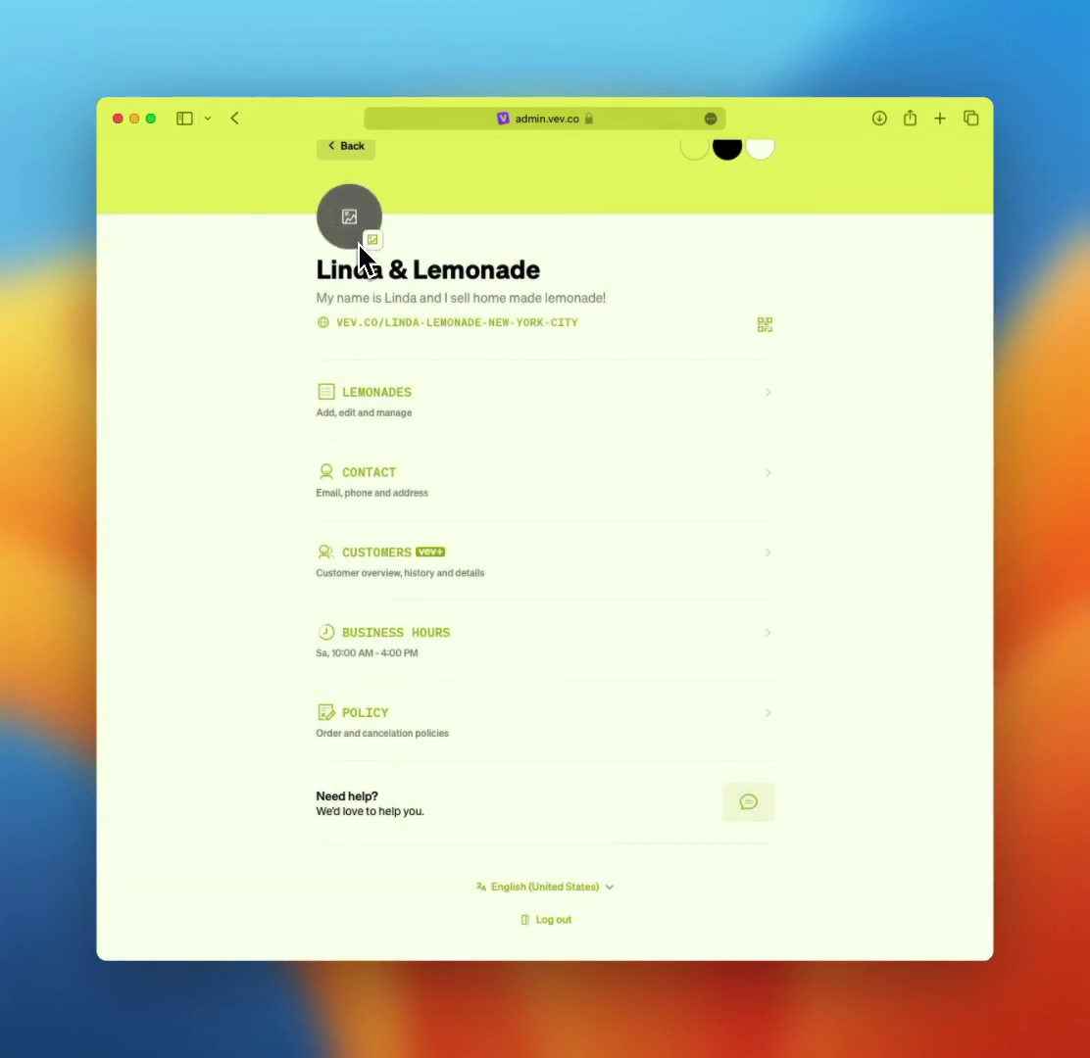
click(372, 639)
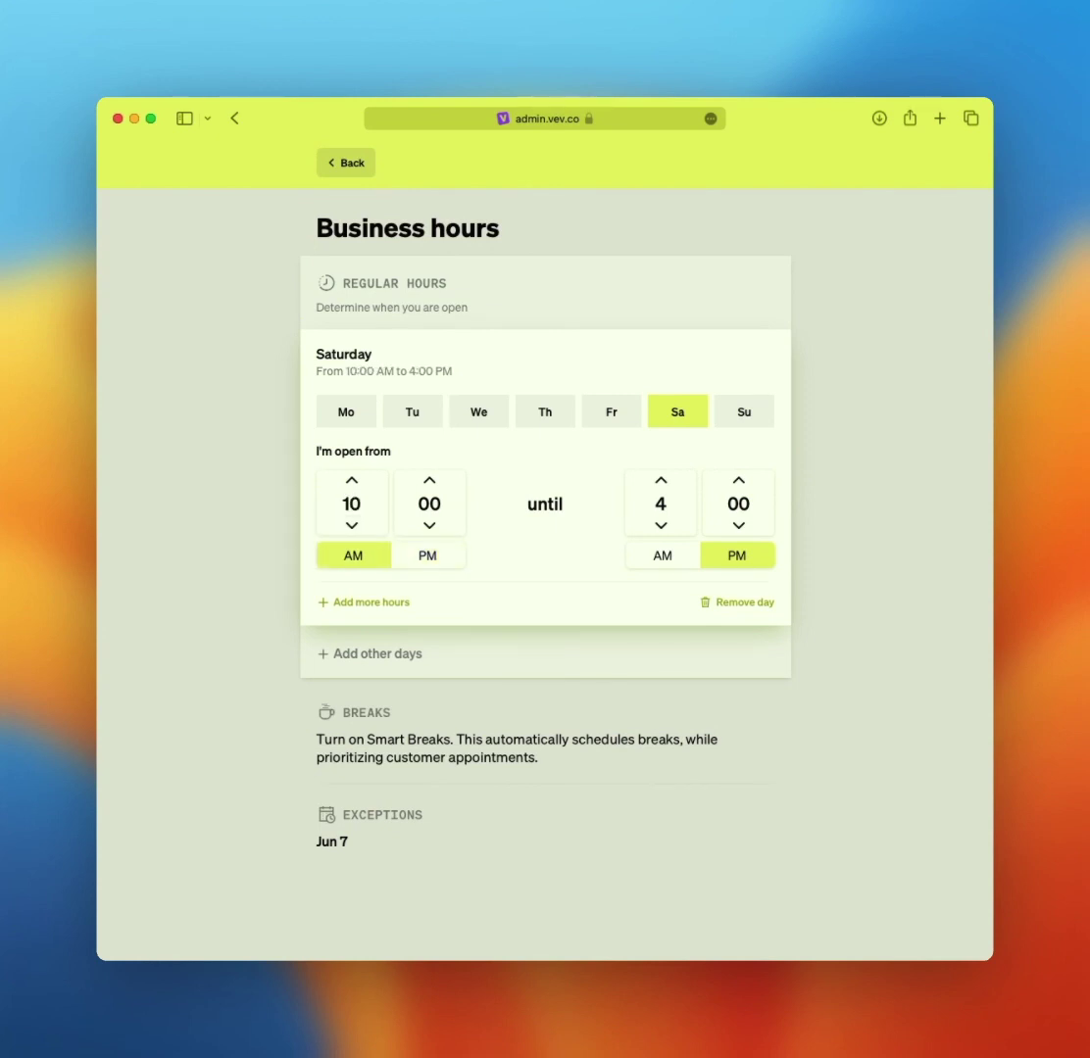
click(610, 423)
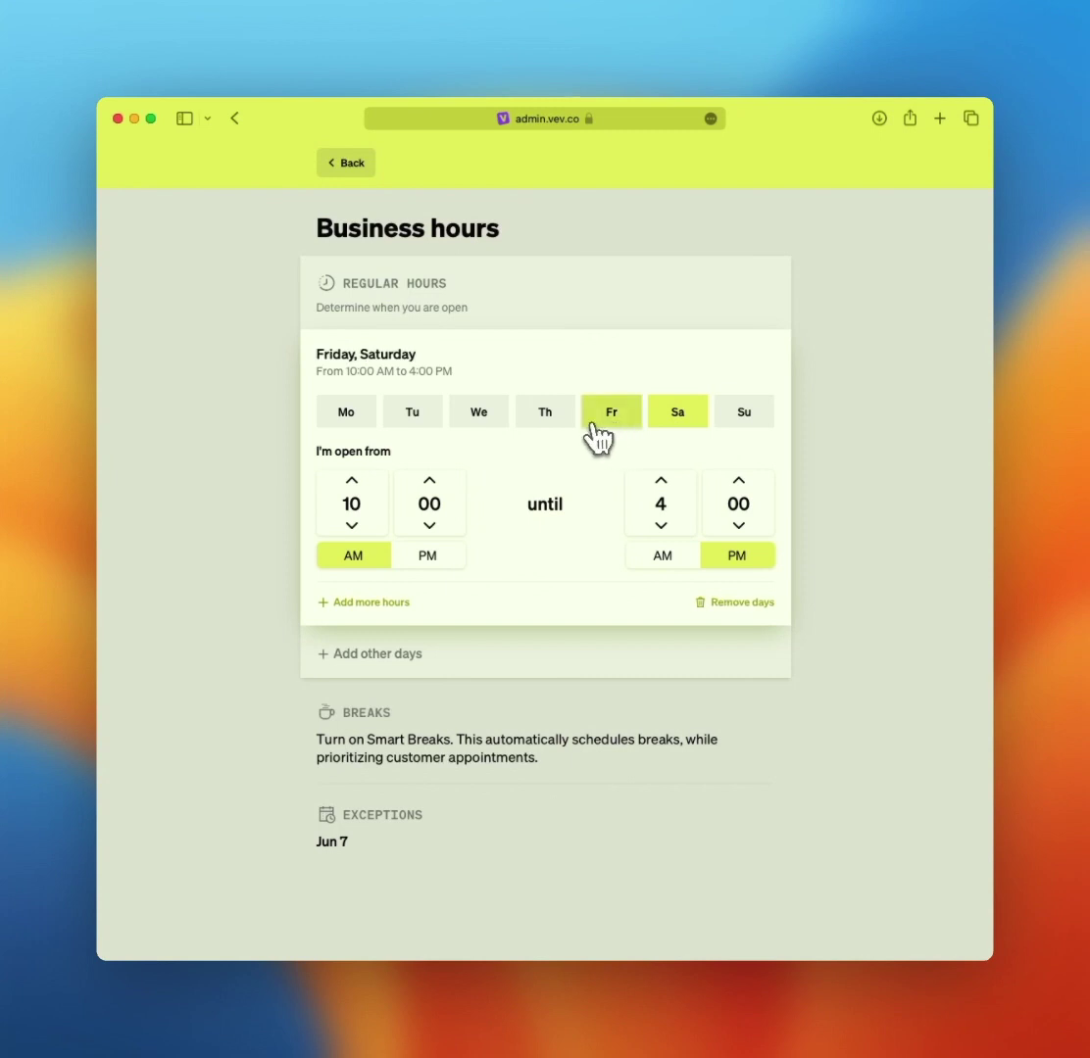
click(565, 423)
click(565, 423)
click(599, 423)
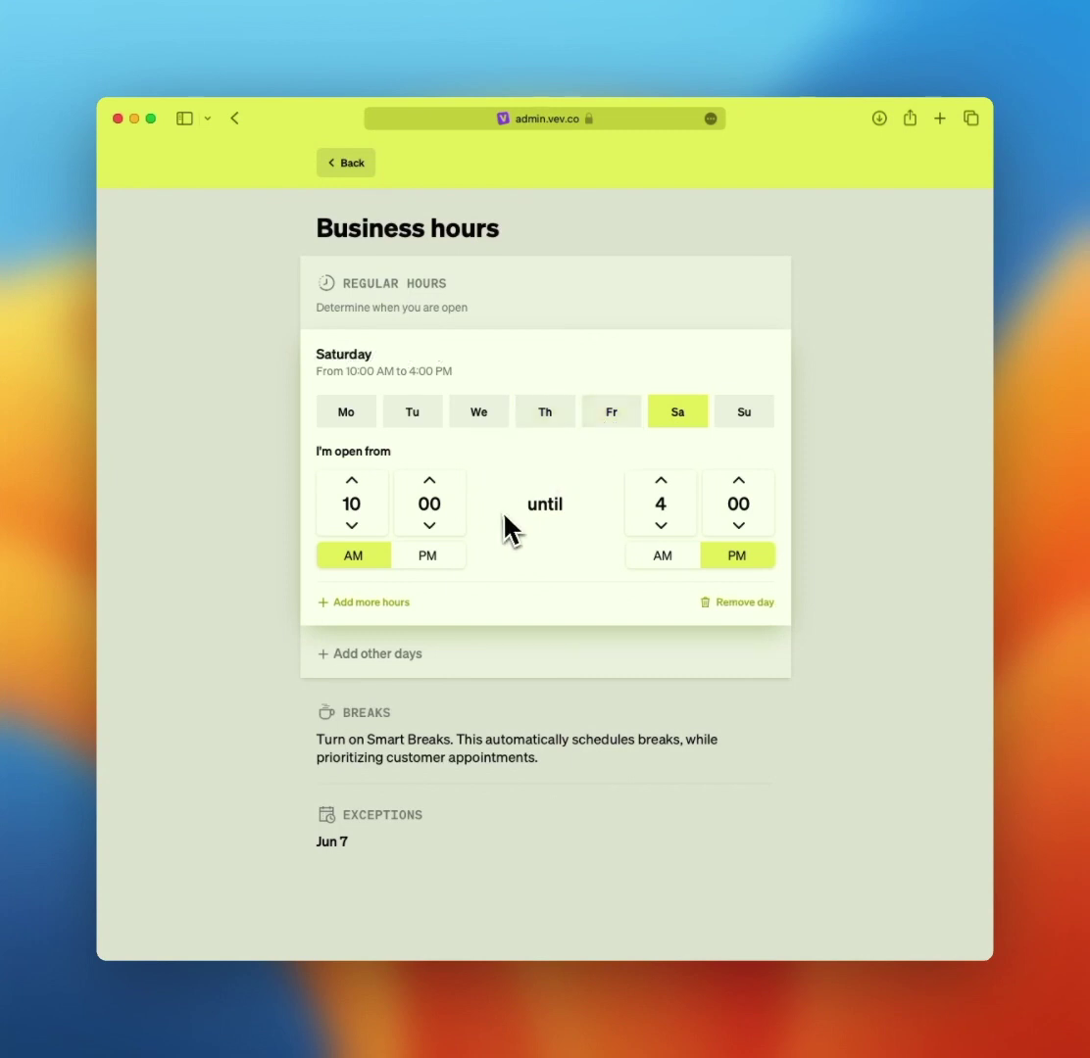
- Add a second Saturday time slot from 6:00 PM to 10:00 PM
click(400, 603)
click(345, 637)
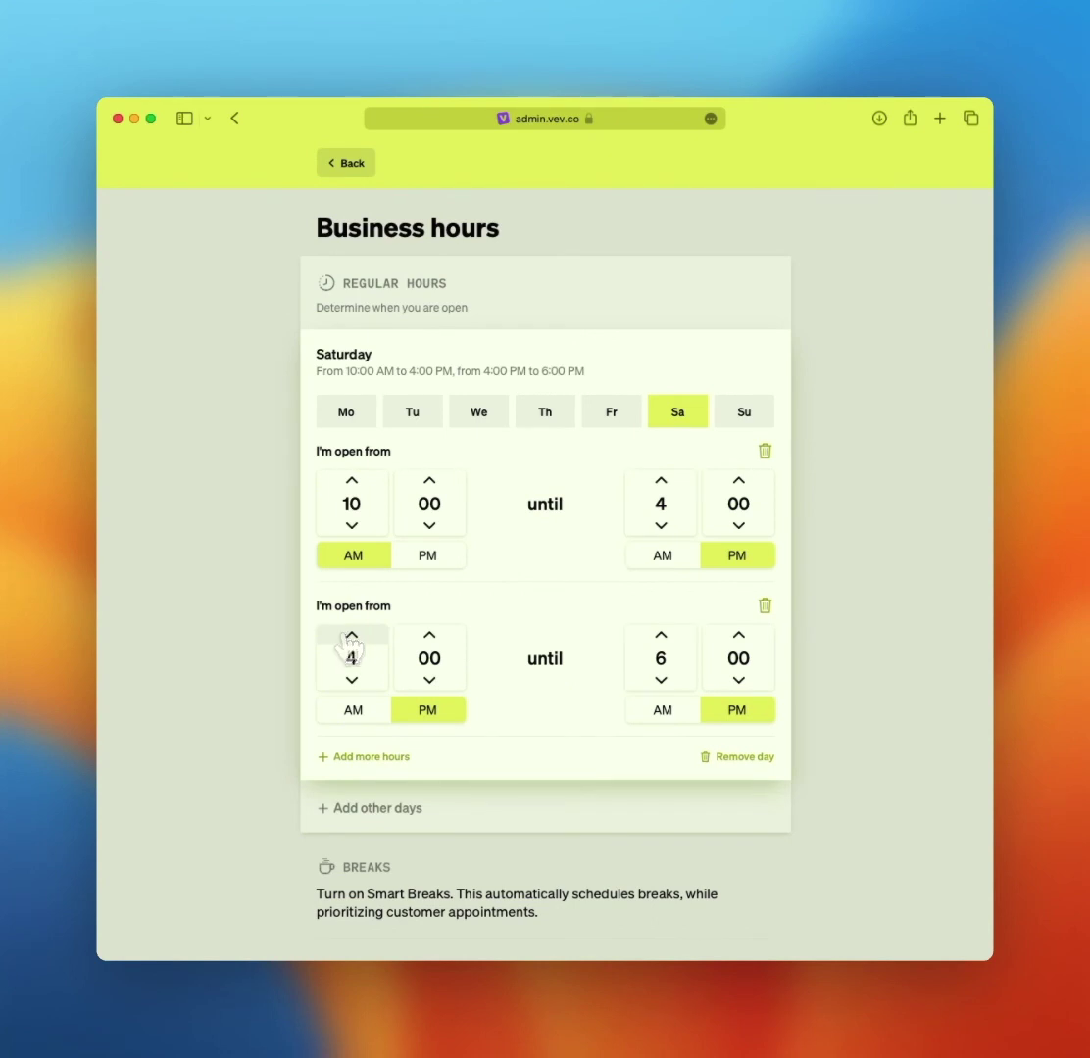
click(352, 635)
click(352, 635)
click(660, 635)
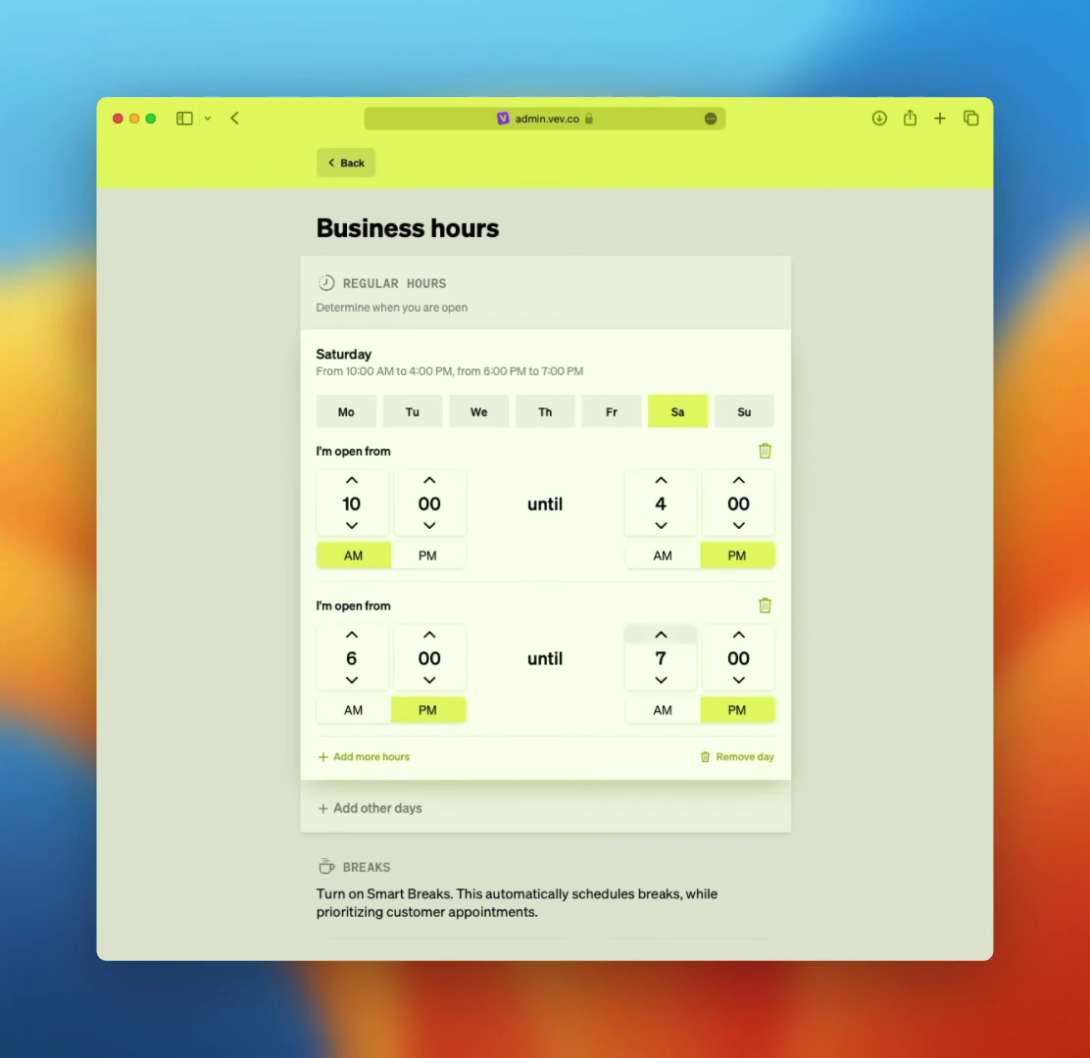
click(661, 635)
click(660, 635)
click(660, 635)
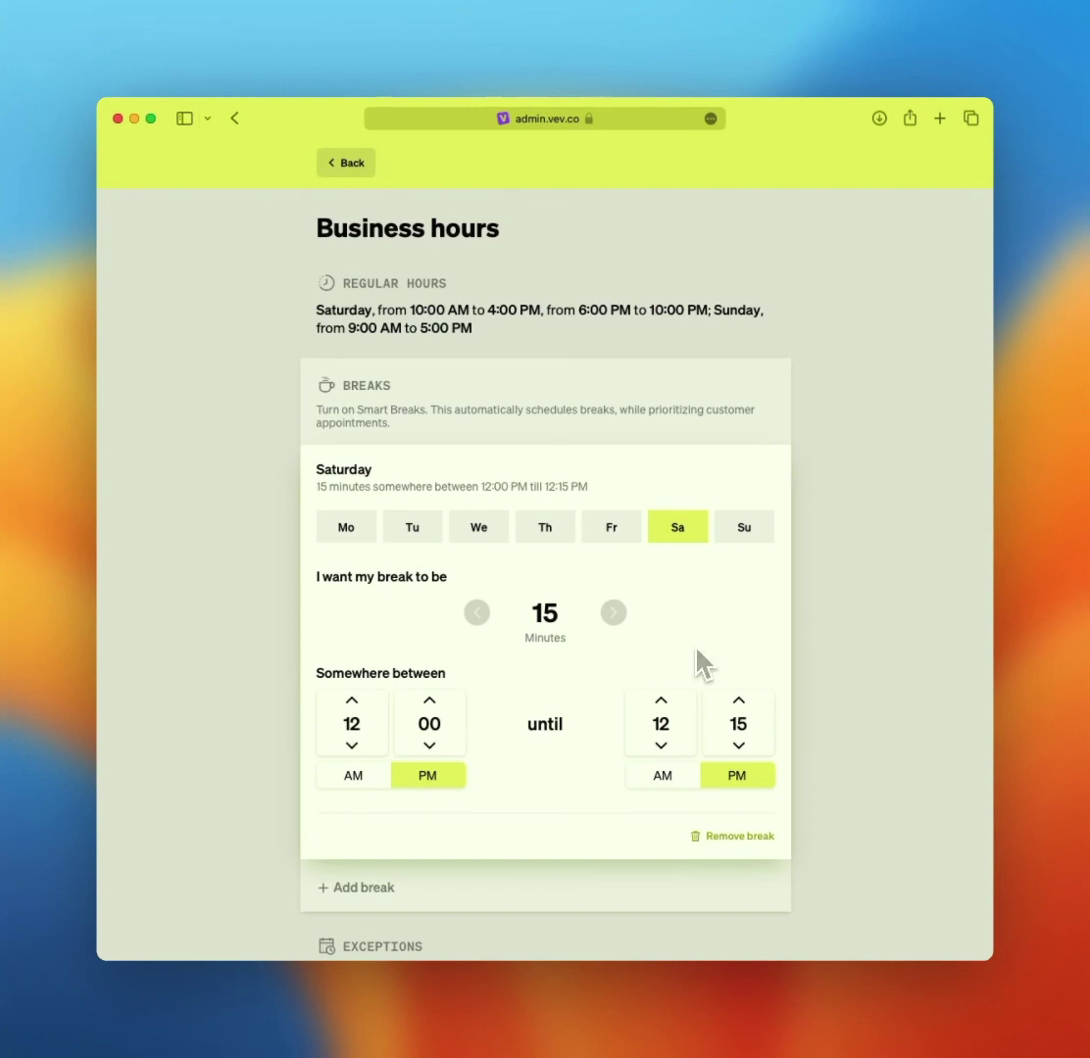
- Extend the Saturday break window's end time to 1:30 PM
click(665, 701)
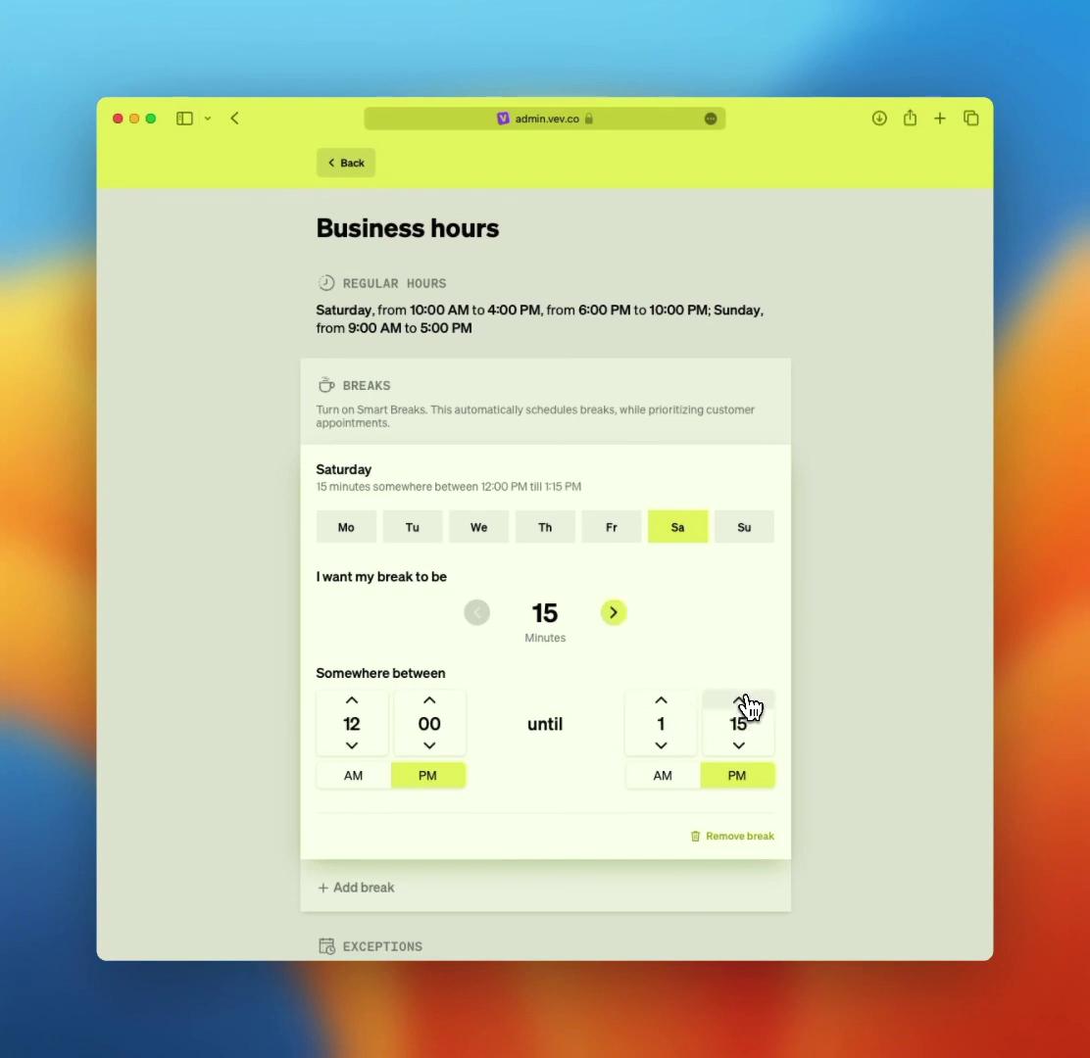
click(740, 701)
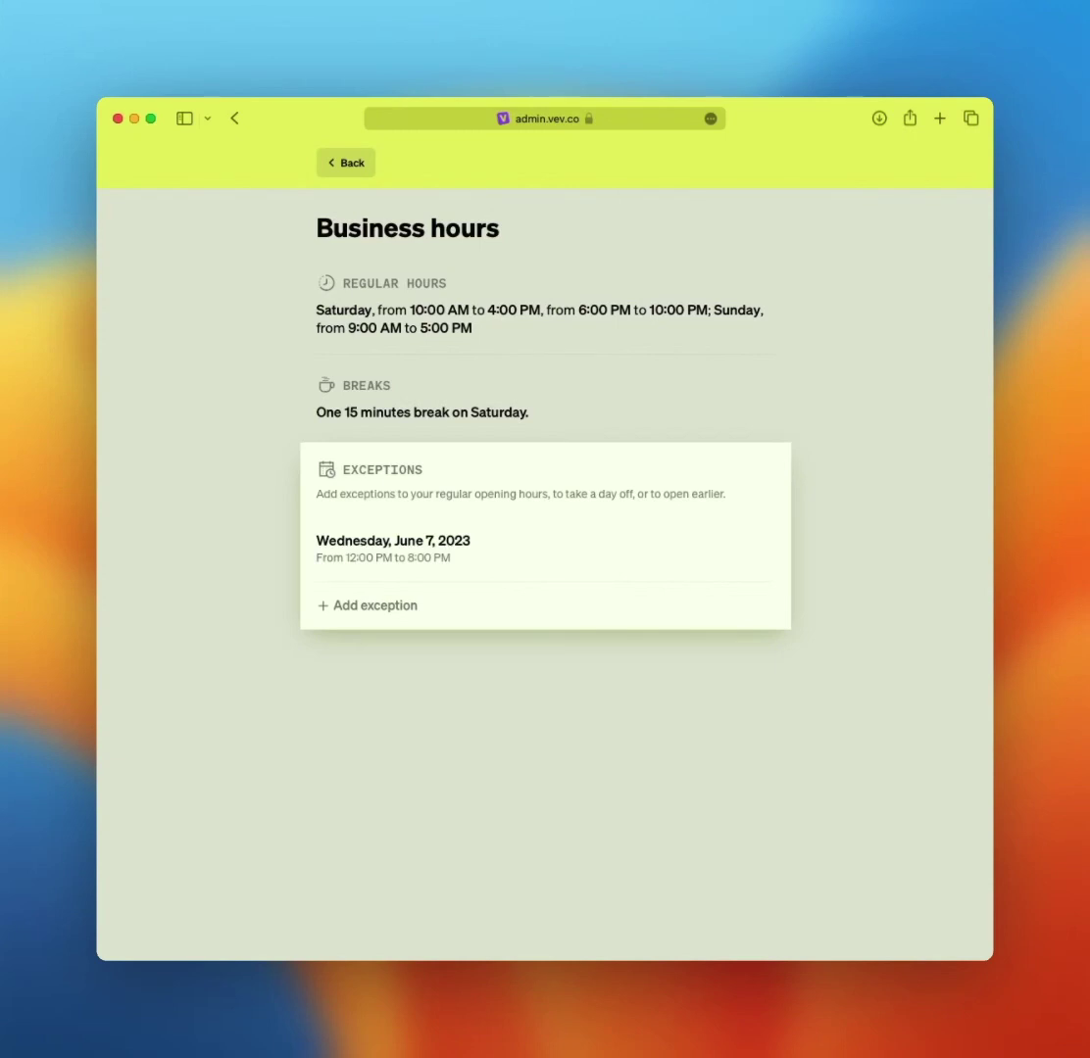
- Start a new opening-hours exception and move its calendar to November 2023
click(376, 605)
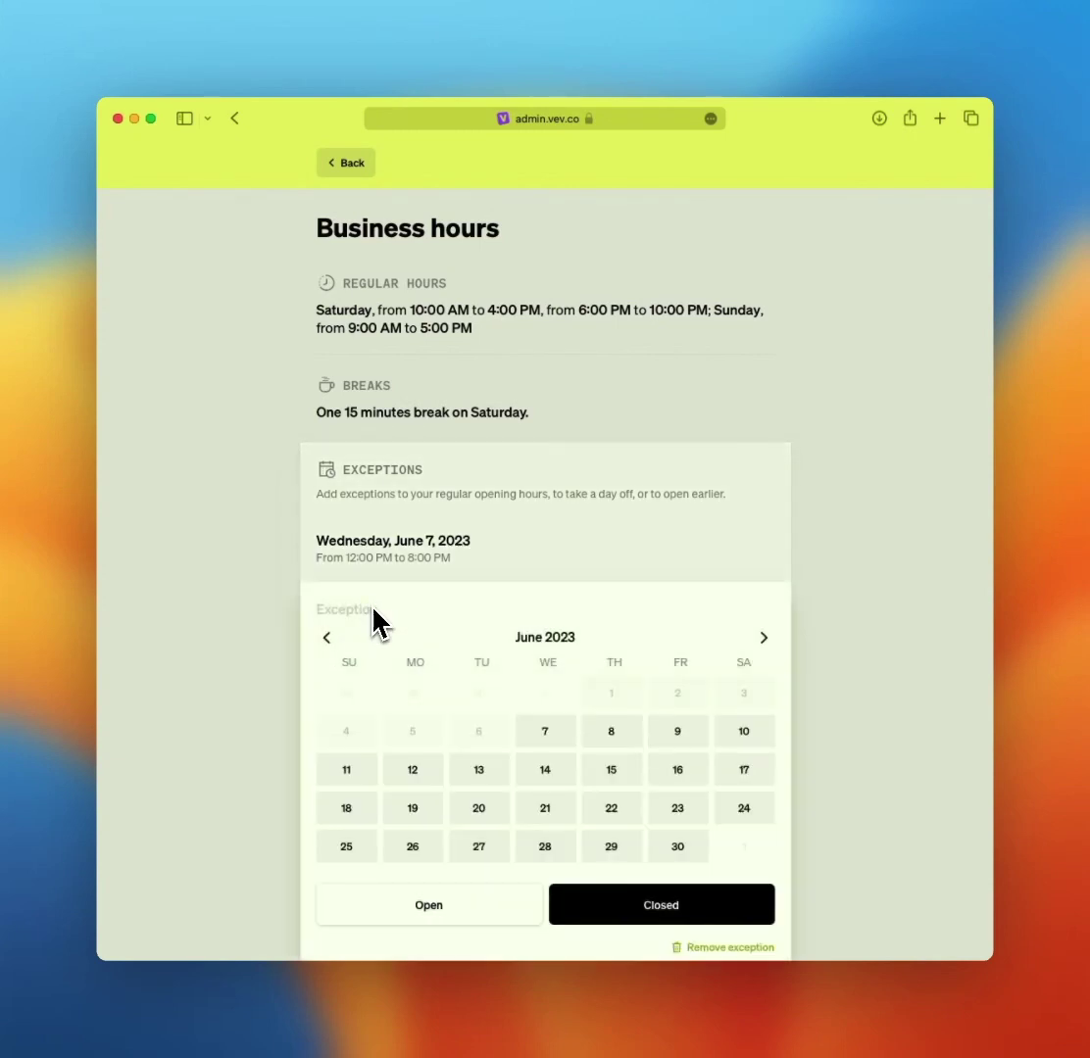
click(764, 638)
click(764, 638)
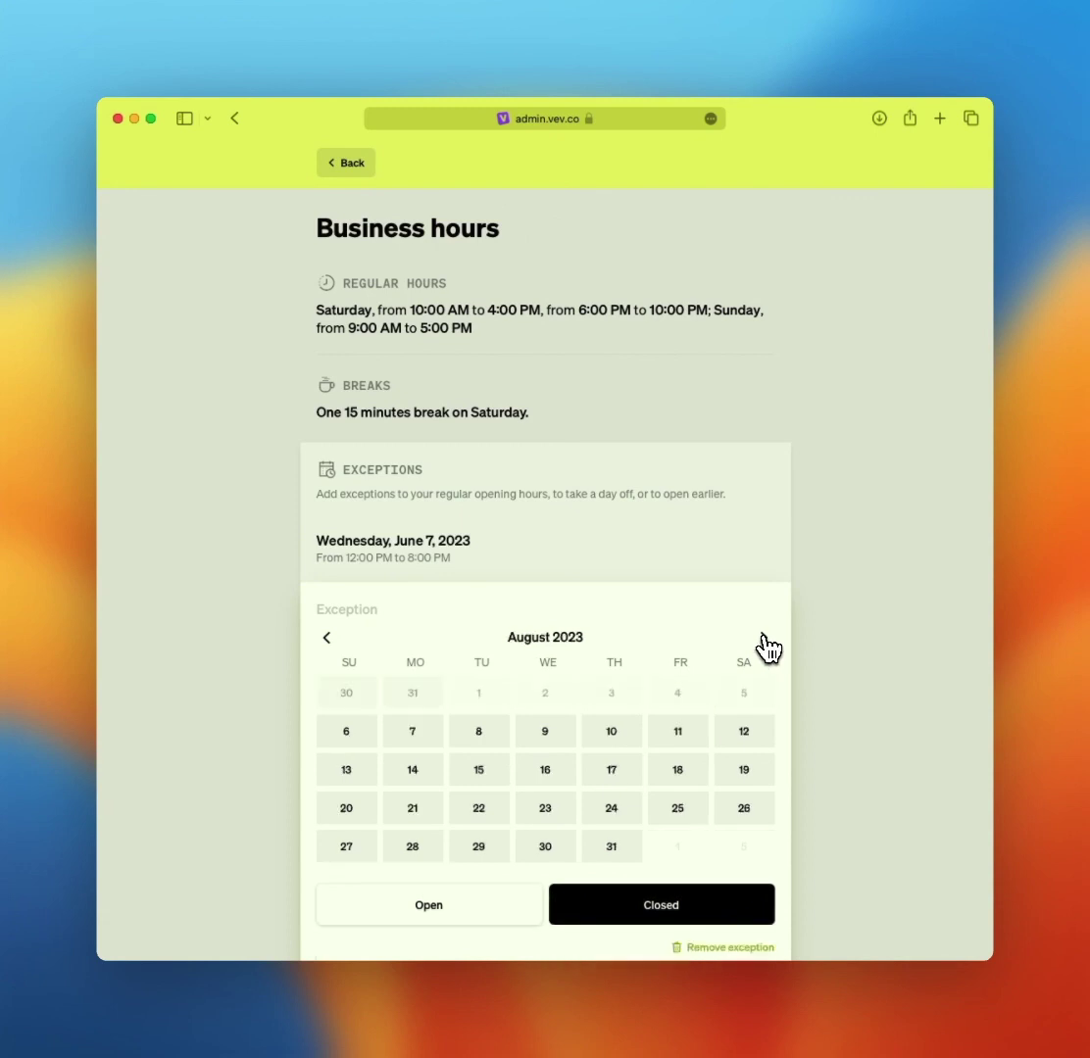
click(764, 638)
click(764, 638)
click(765, 638)
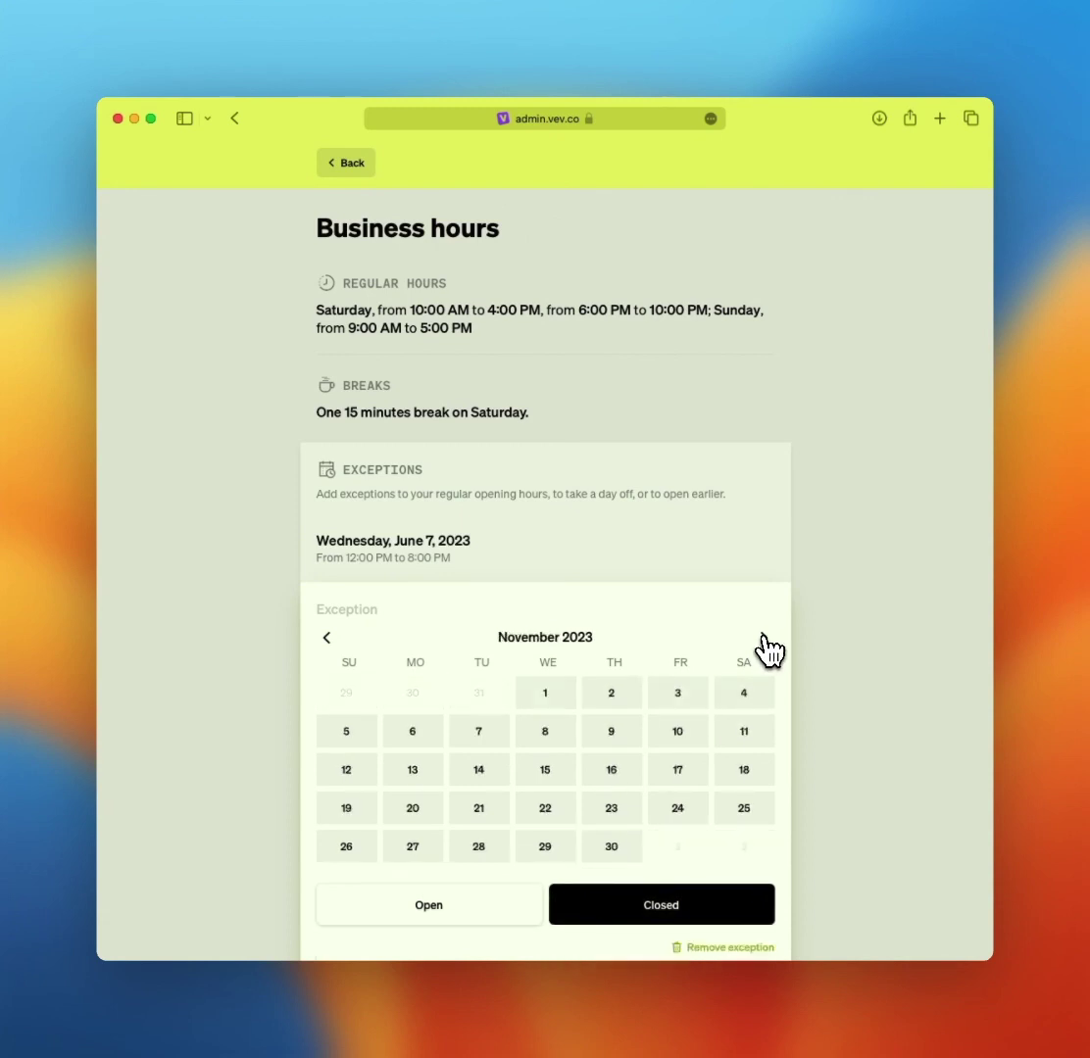
click(610, 811)
scroll(847, 833, down, 2)
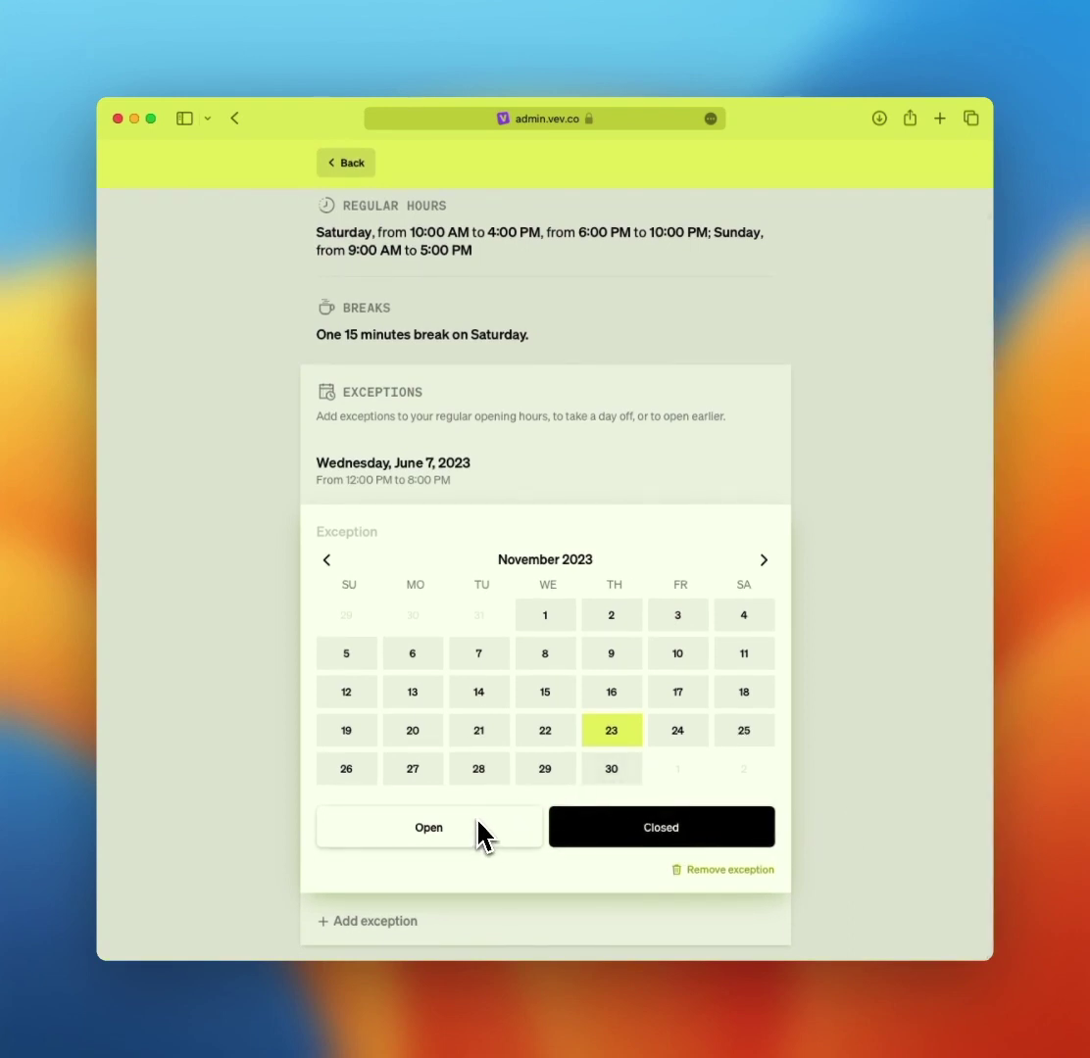
- Set the exception to Closed for November 19 through 23, 2023
click(333, 742)
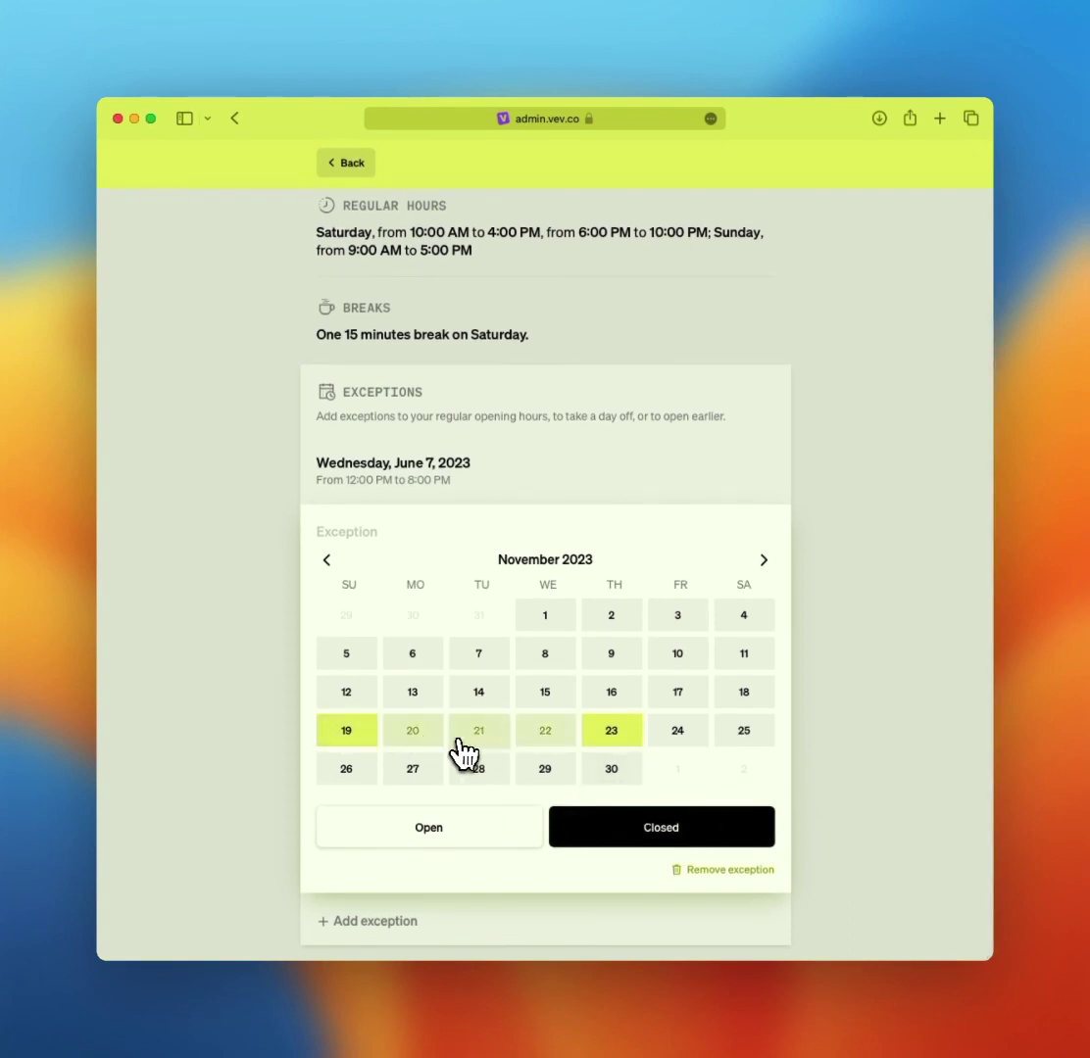
click(744, 747)
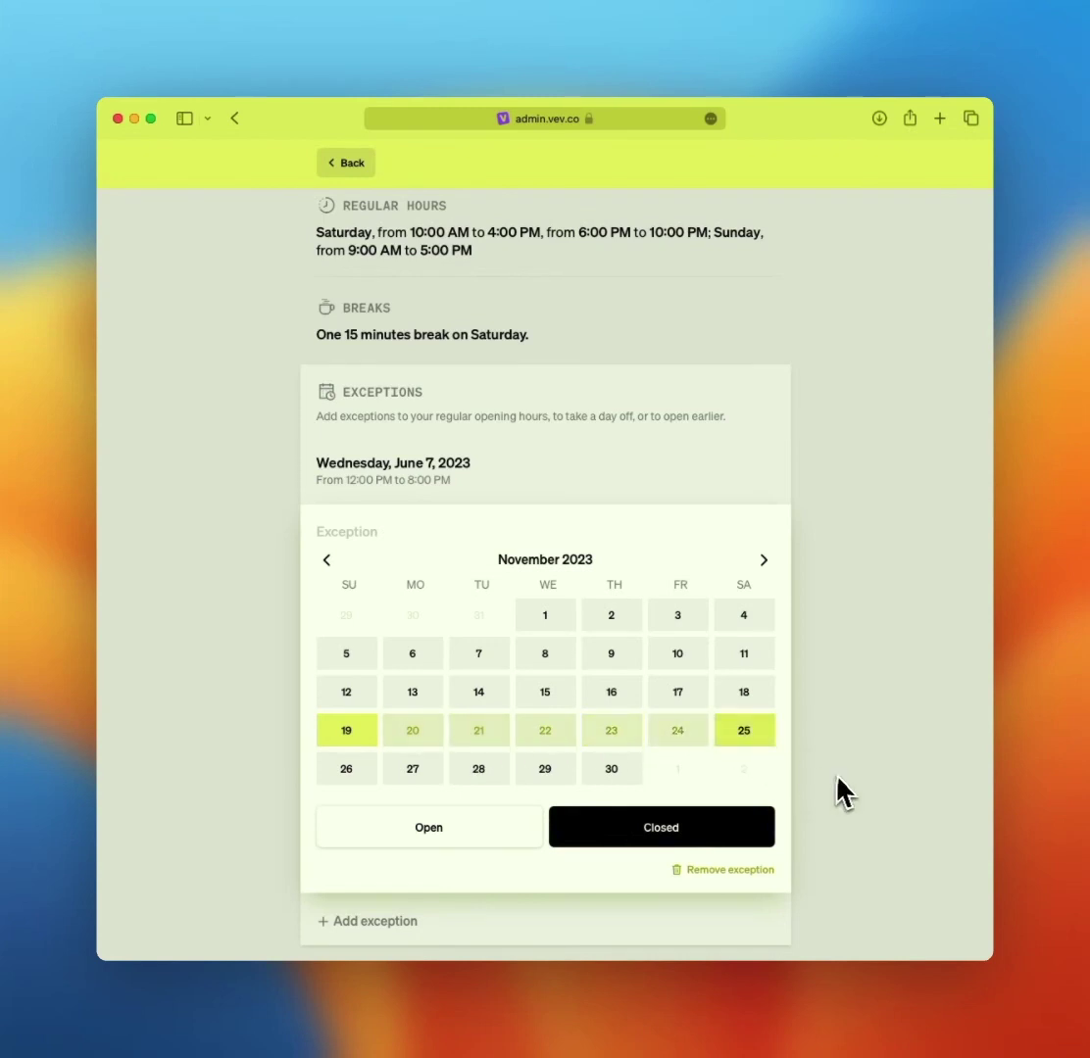
click(493, 841)
scroll(493, 841, down, 3)
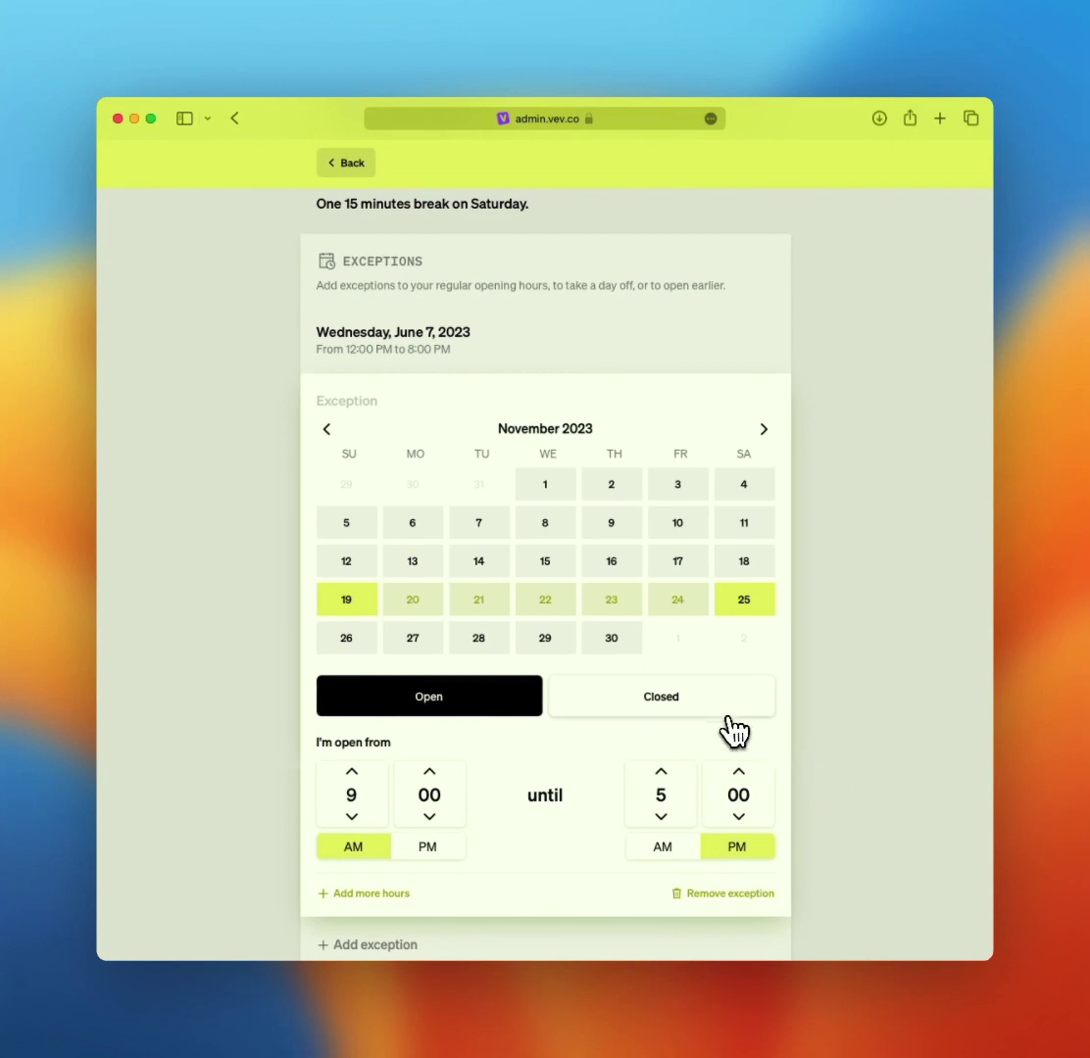
click(702, 708)
click(678, 733)
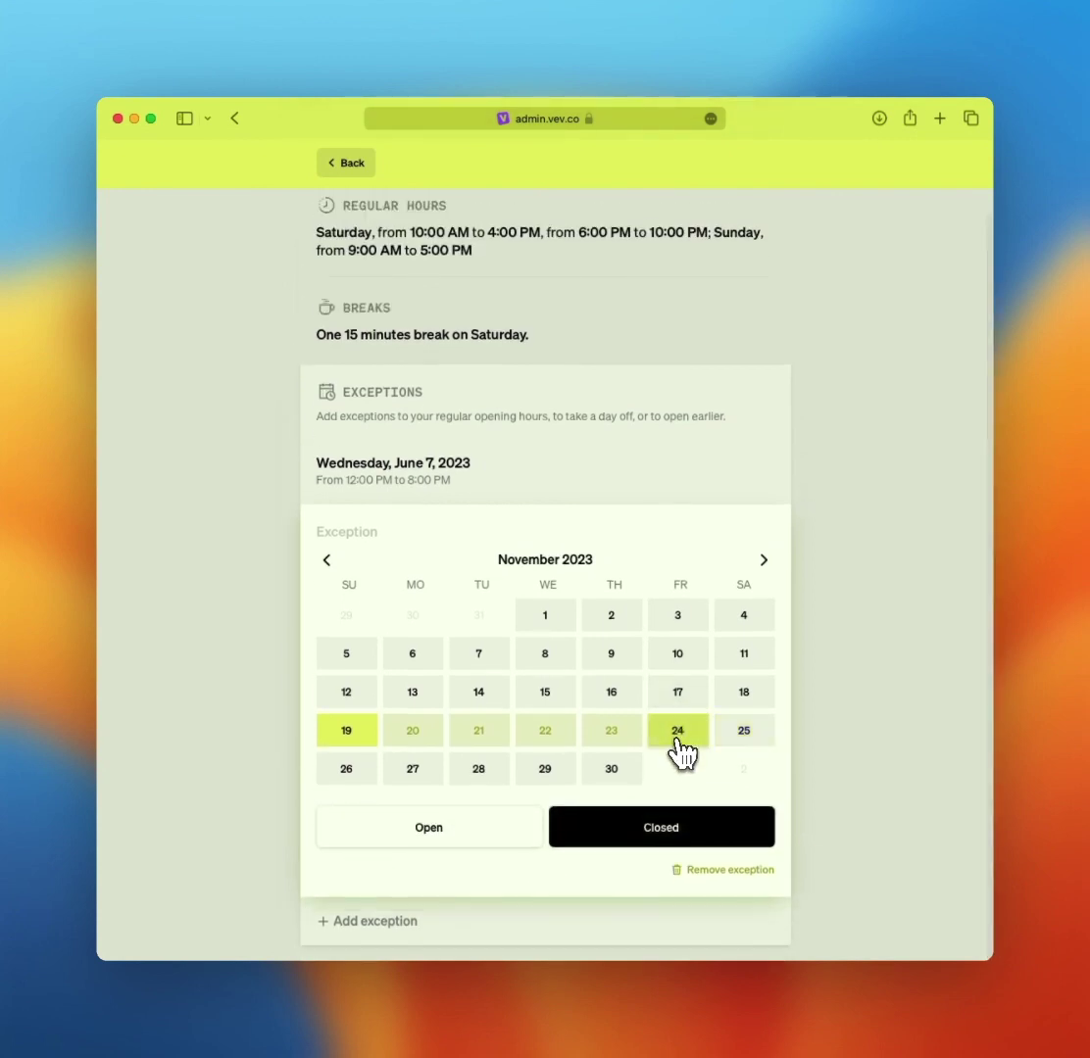
click(607, 733)
click(607, 733)
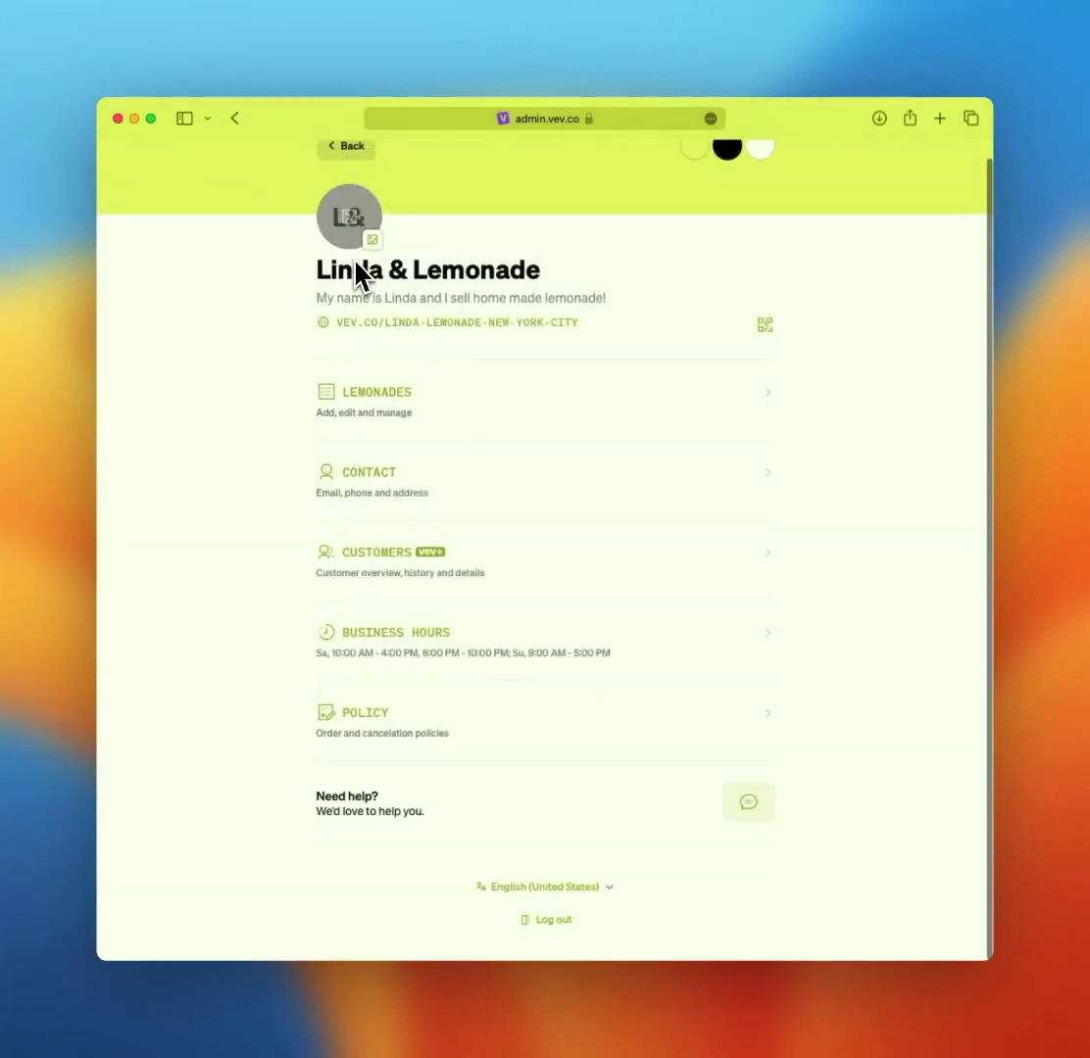
- On the Policy page, try minute, hour and day order deadlines, then pick a day-and-time deadline
click(446, 725)
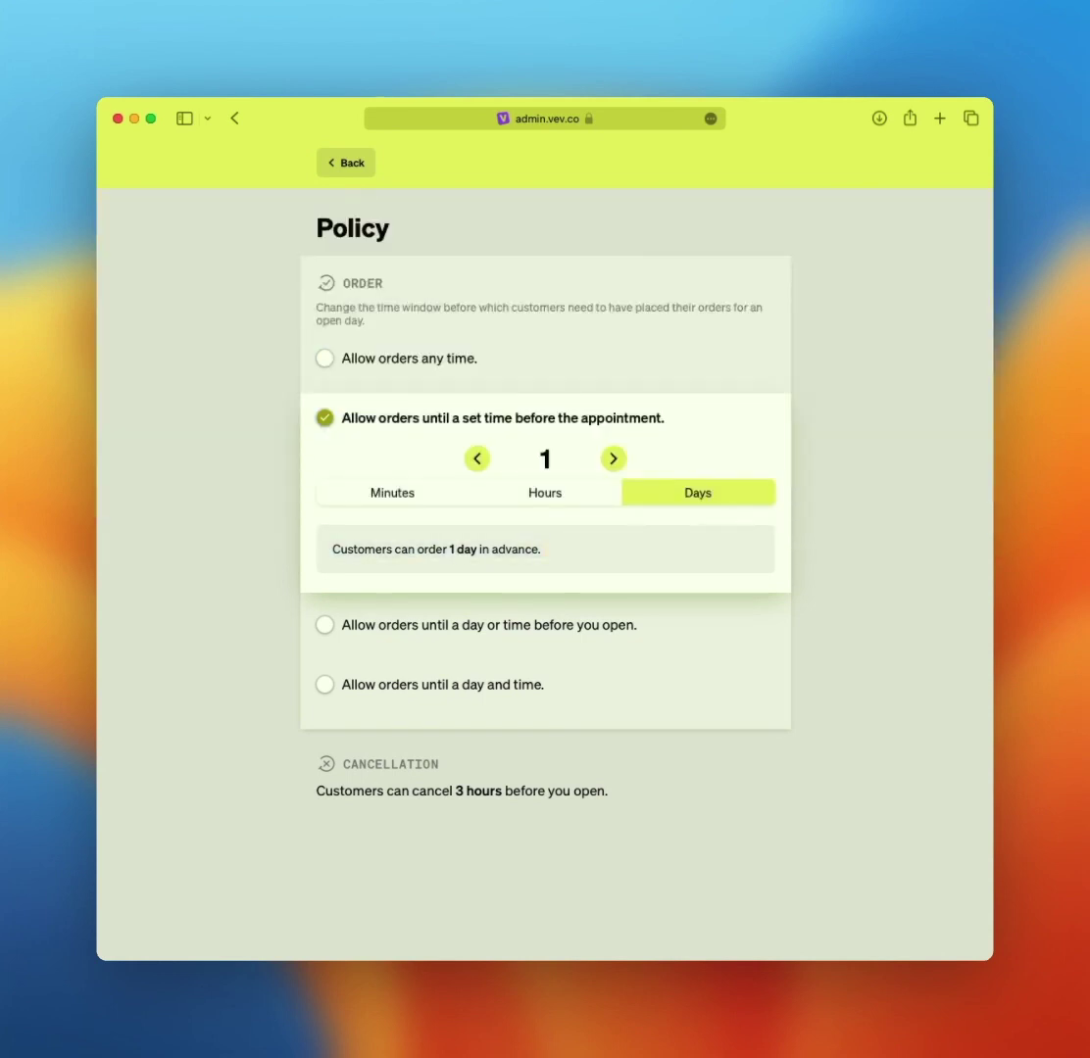
click(325, 624)
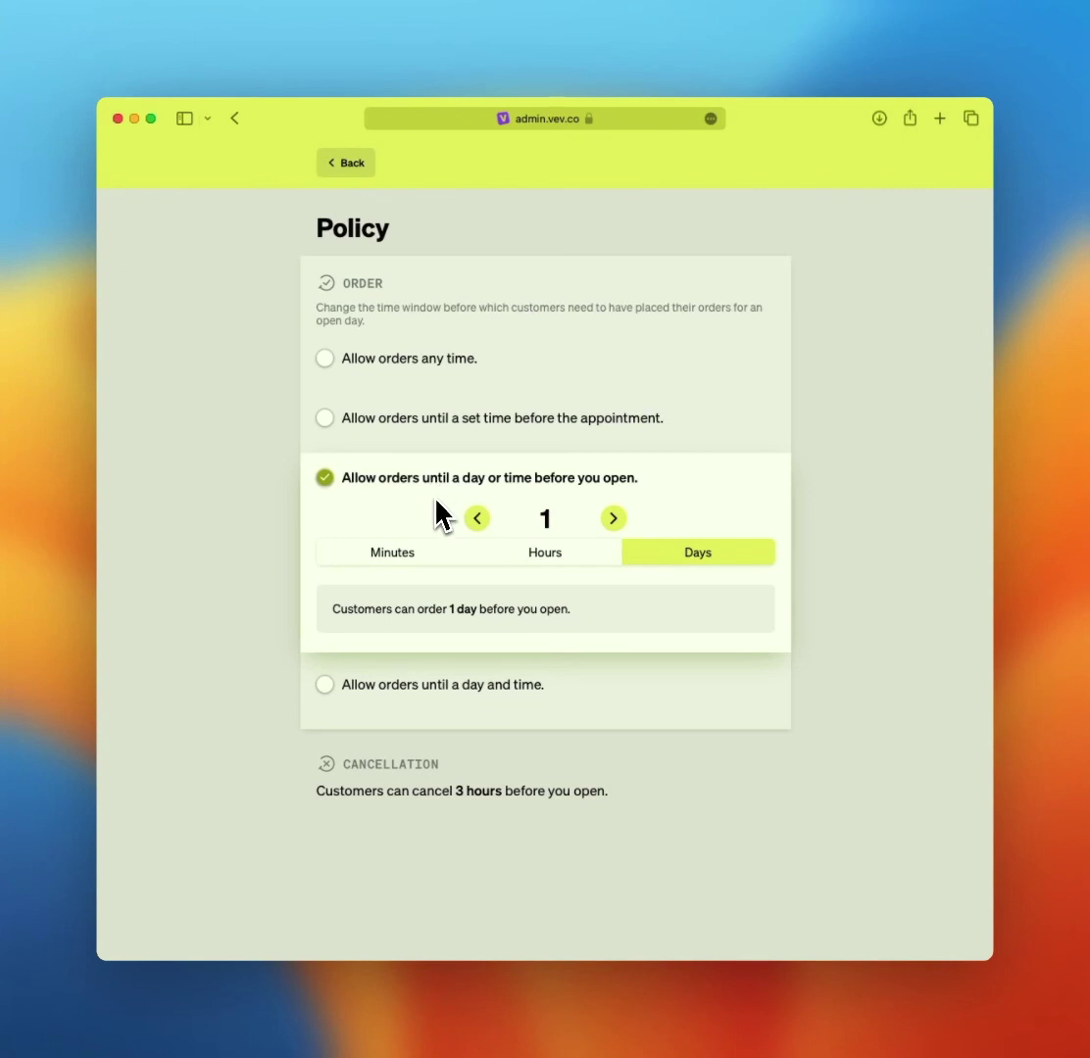
click(429, 555)
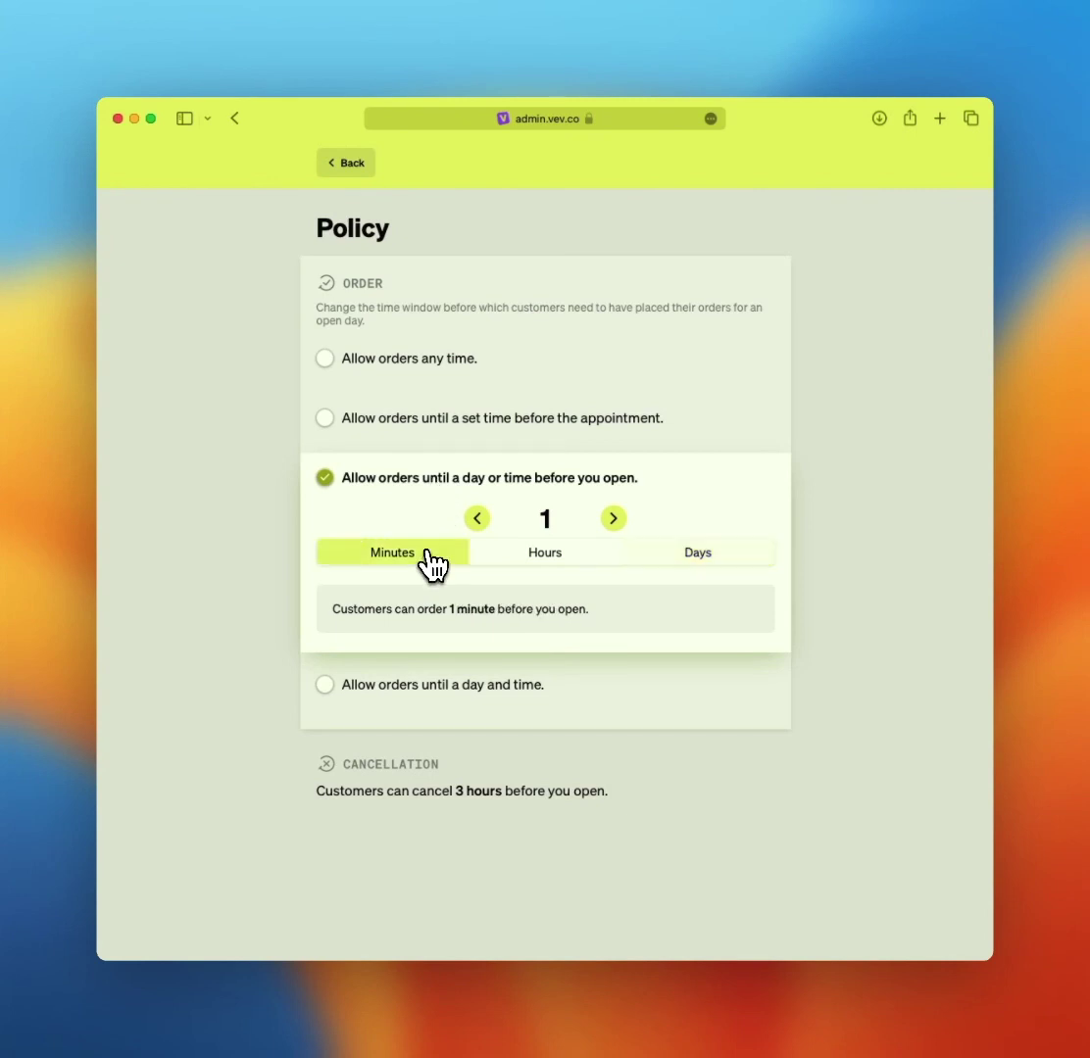
click(552, 569)
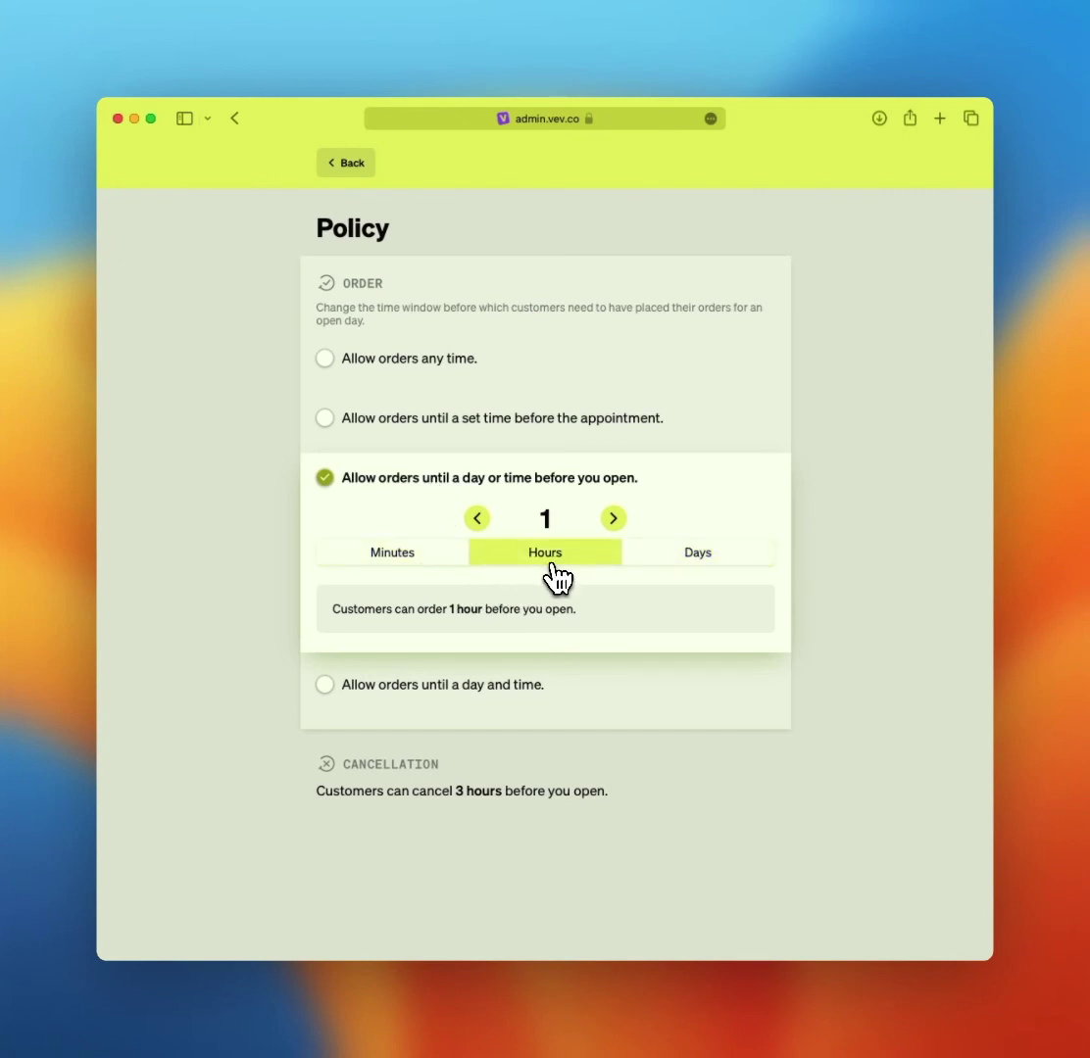
click(678, 561)
click(392, 553)
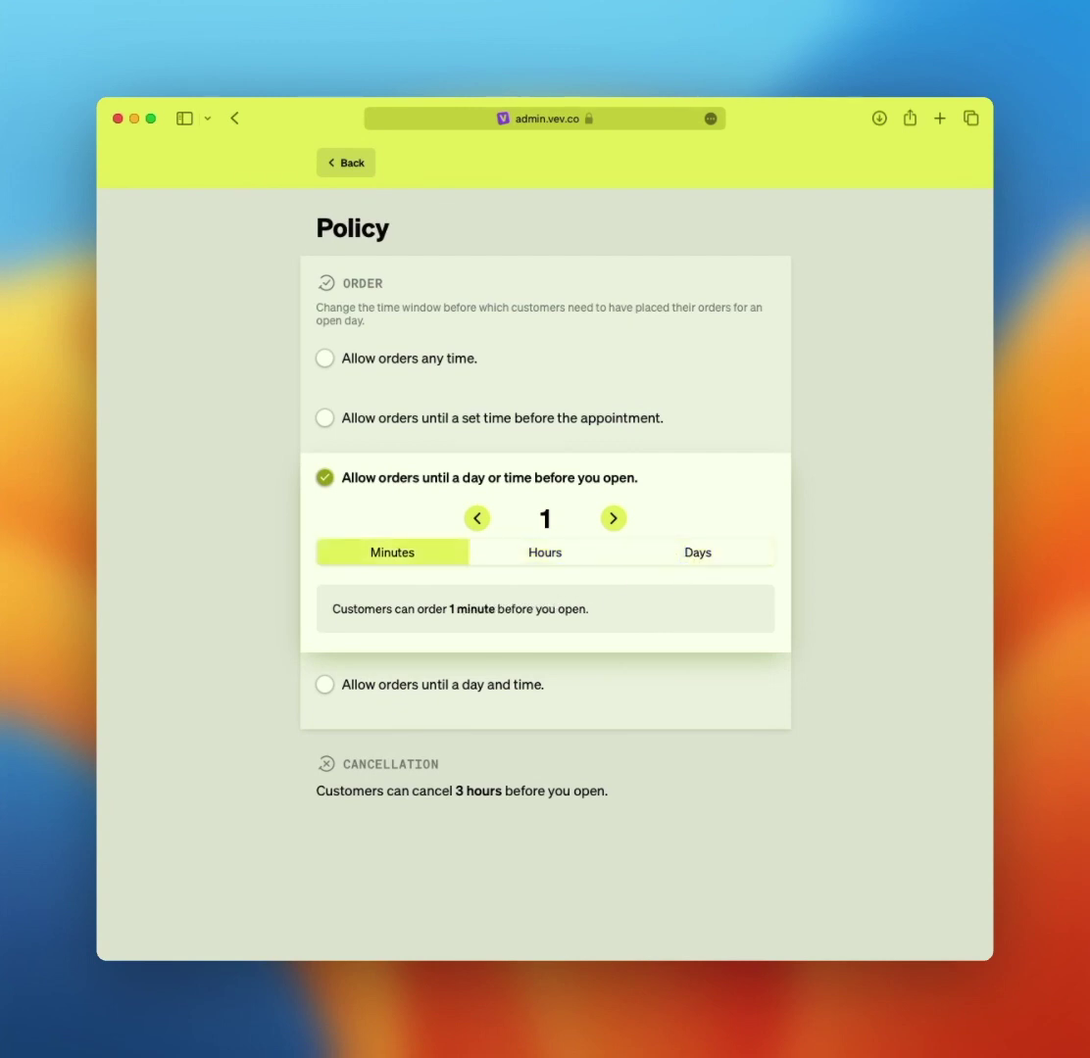
click(613, 518)
click(613, 519)
click(545, 553)
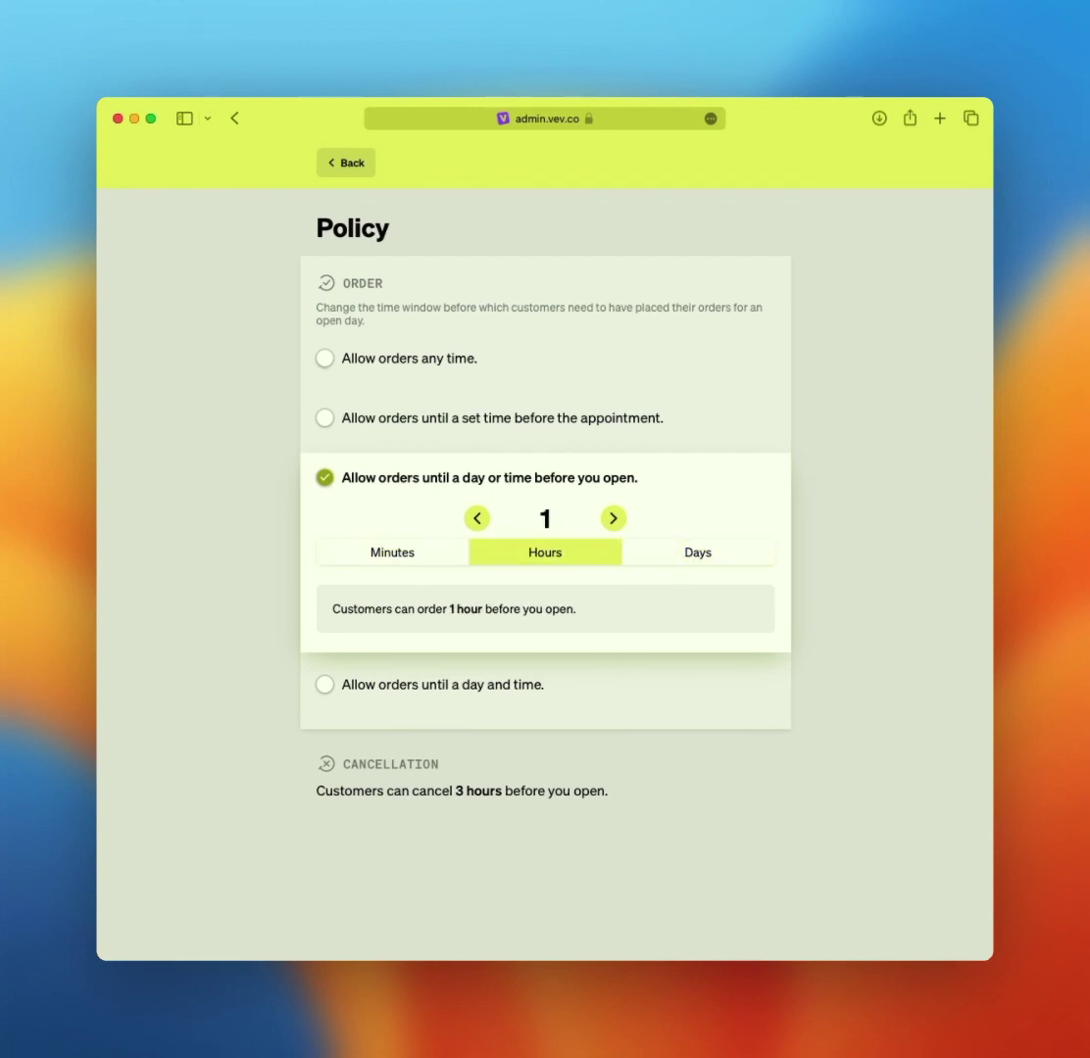
click(324, 684)
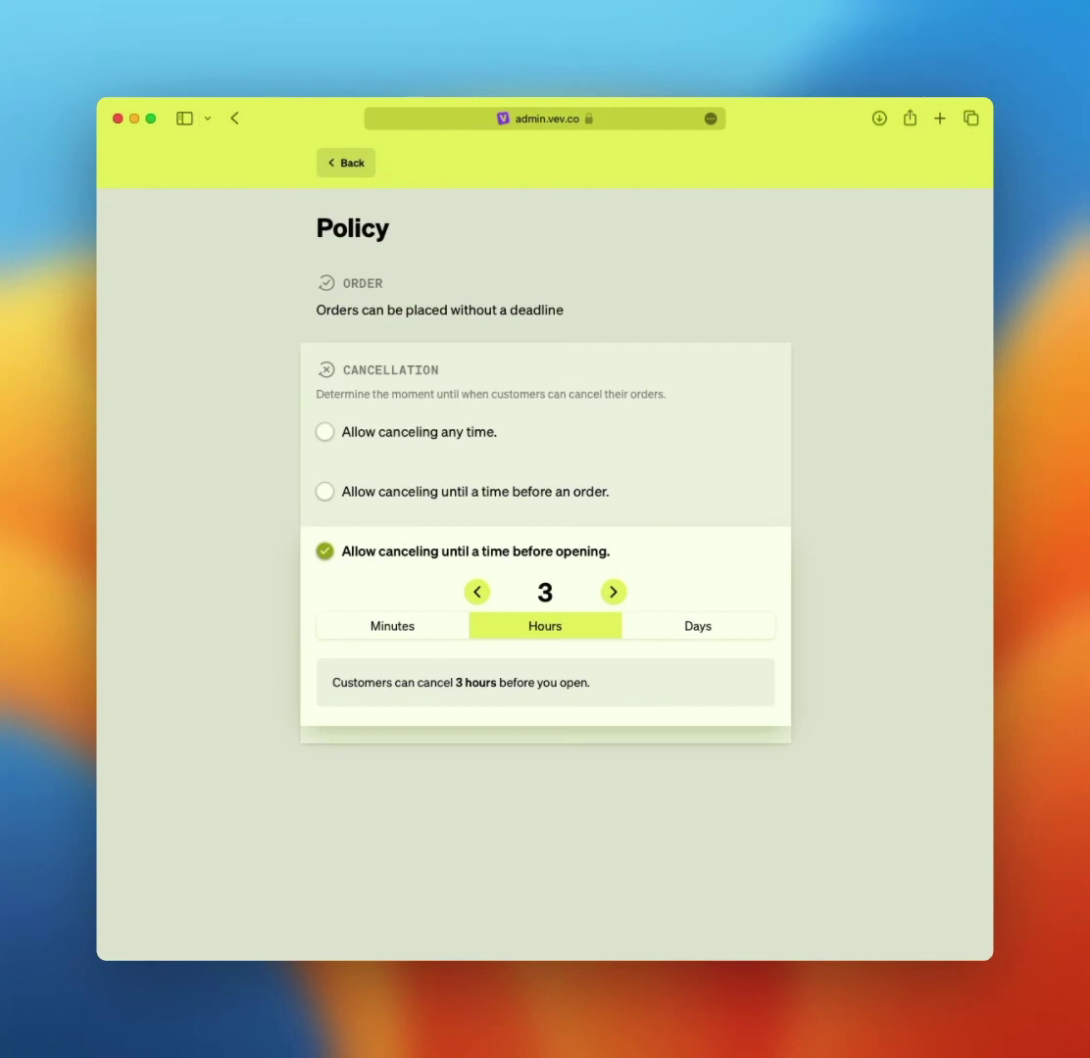
- Try the cancellation options and units, settling on a 3-hour cancellation window
click(385, 440)
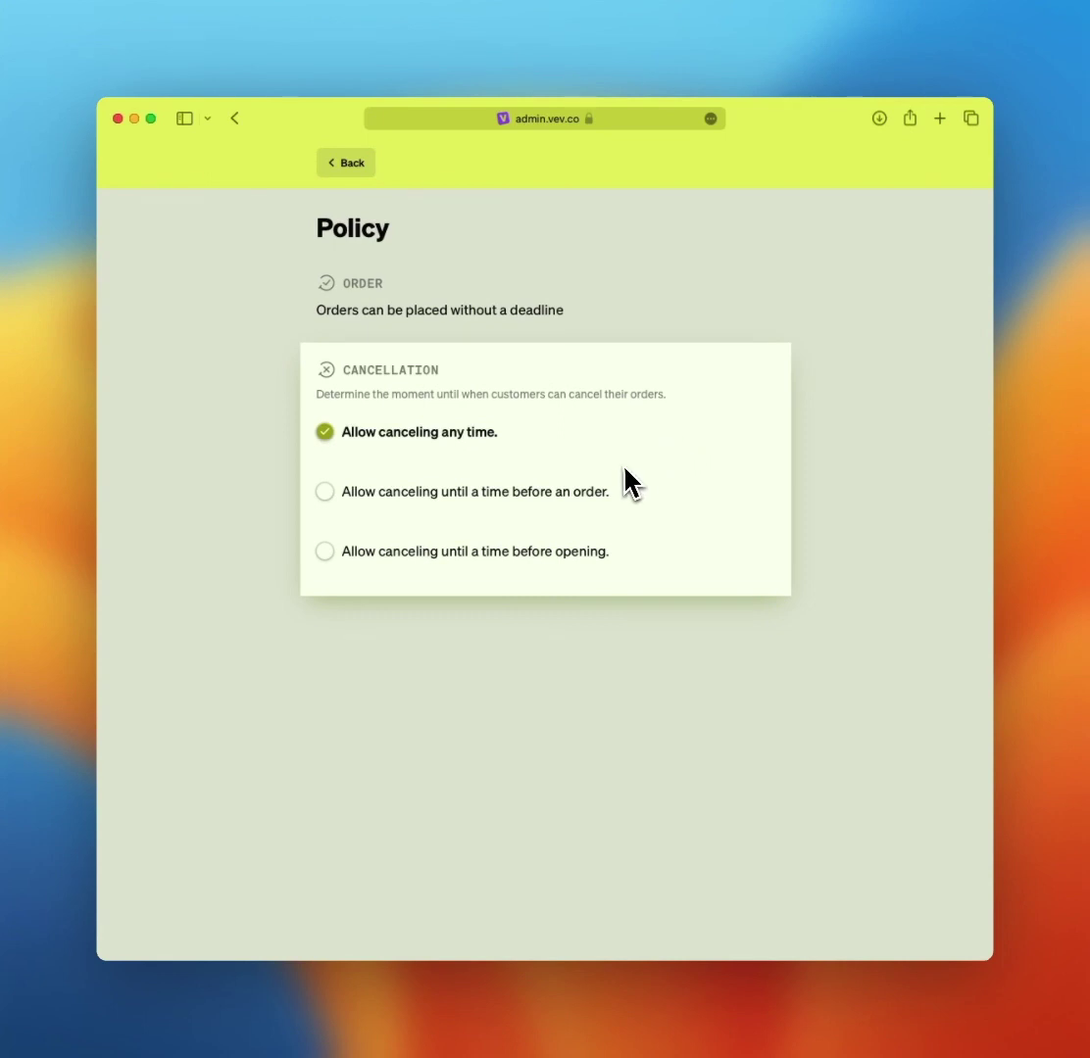
click(583, 495)
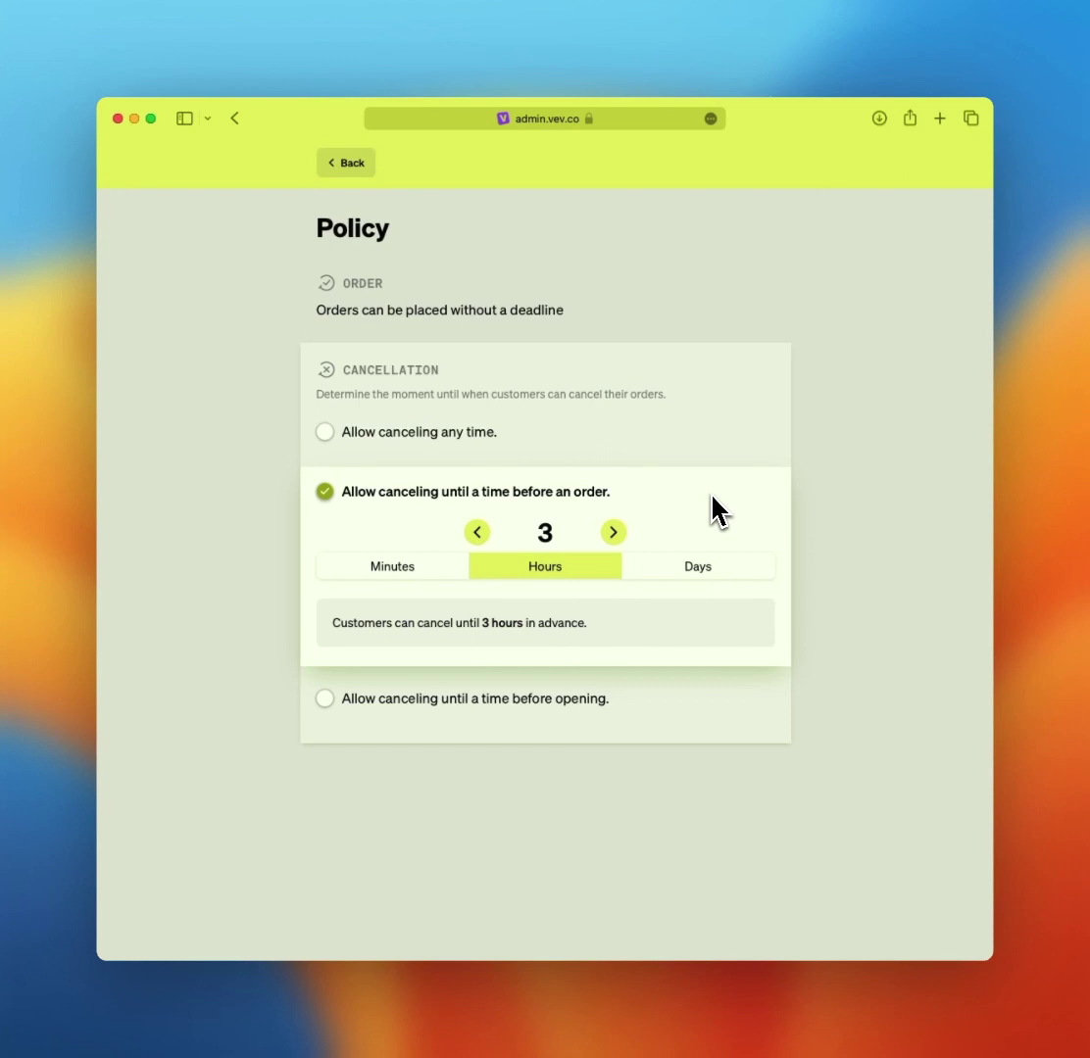
click(411, 575)
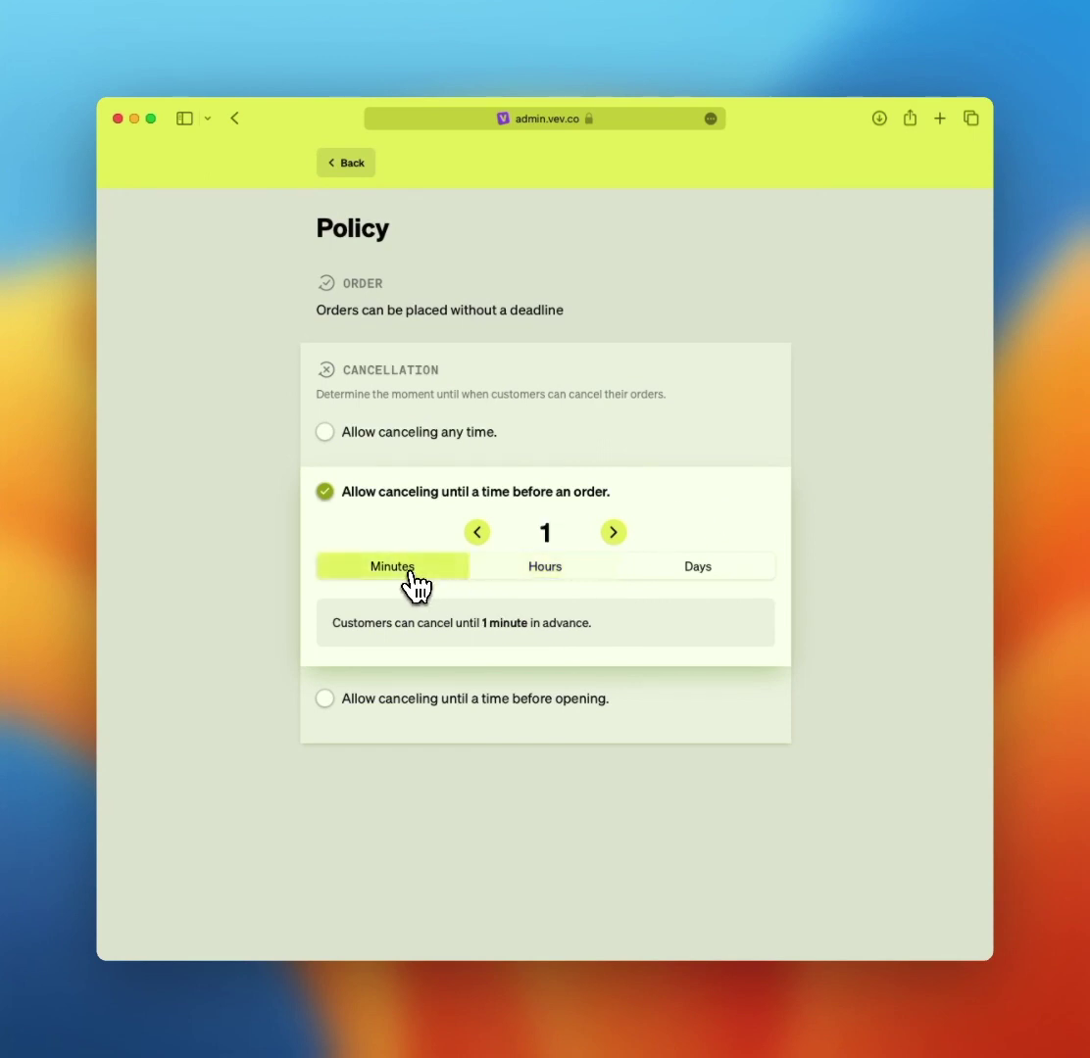
click(529, 582)
click(684, 579)
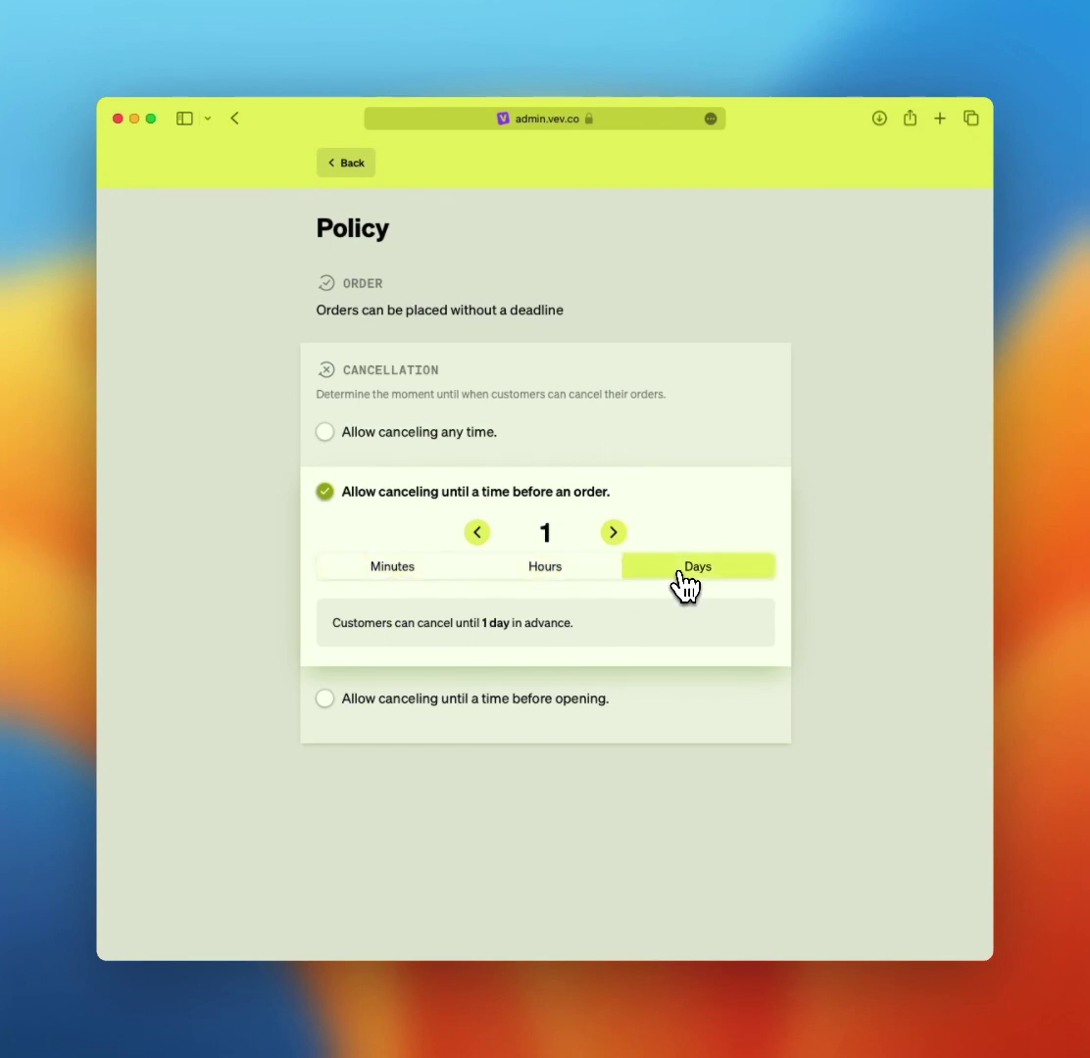
click(588, 582)
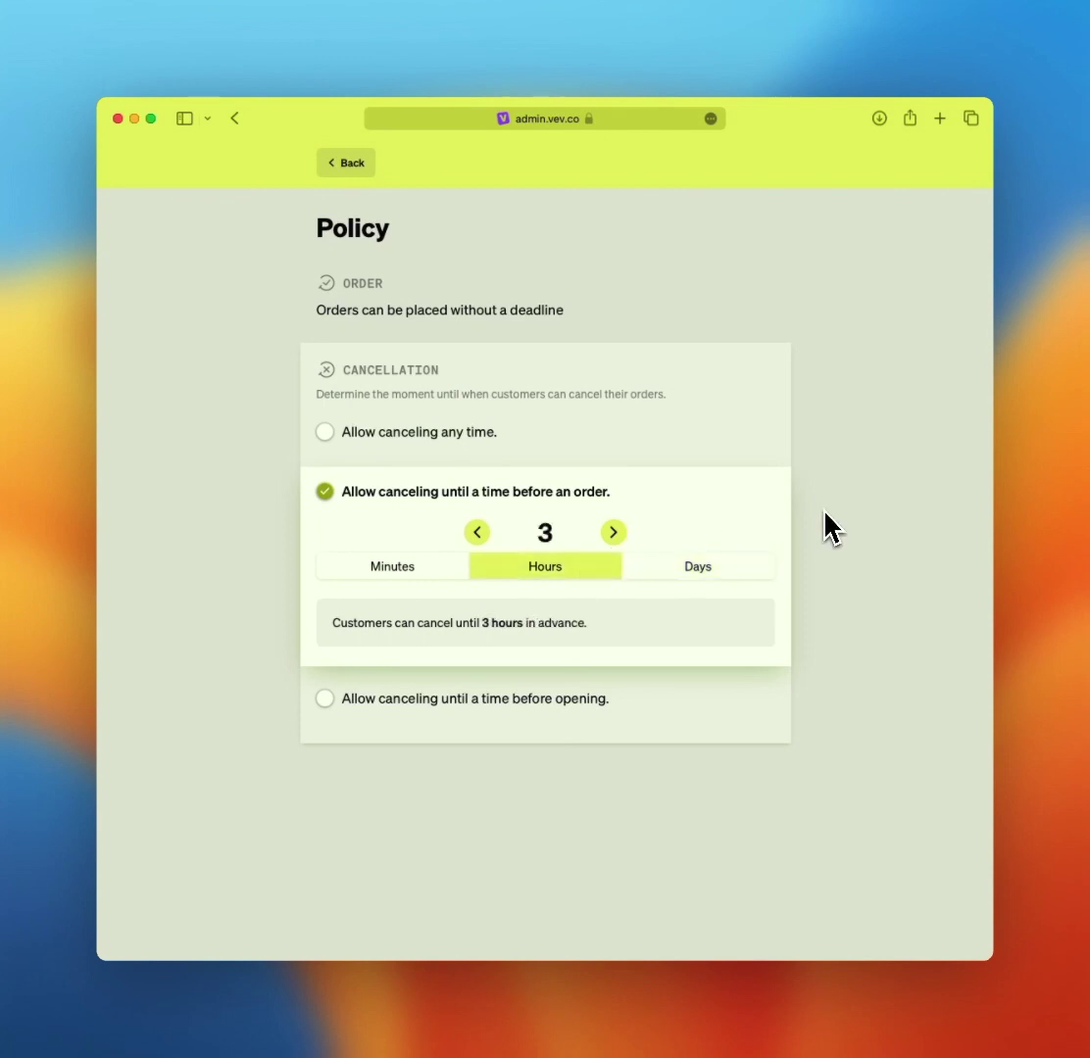
- Allow cancelling until 3 hours before opening and return to the settings overview
click(566, 702)
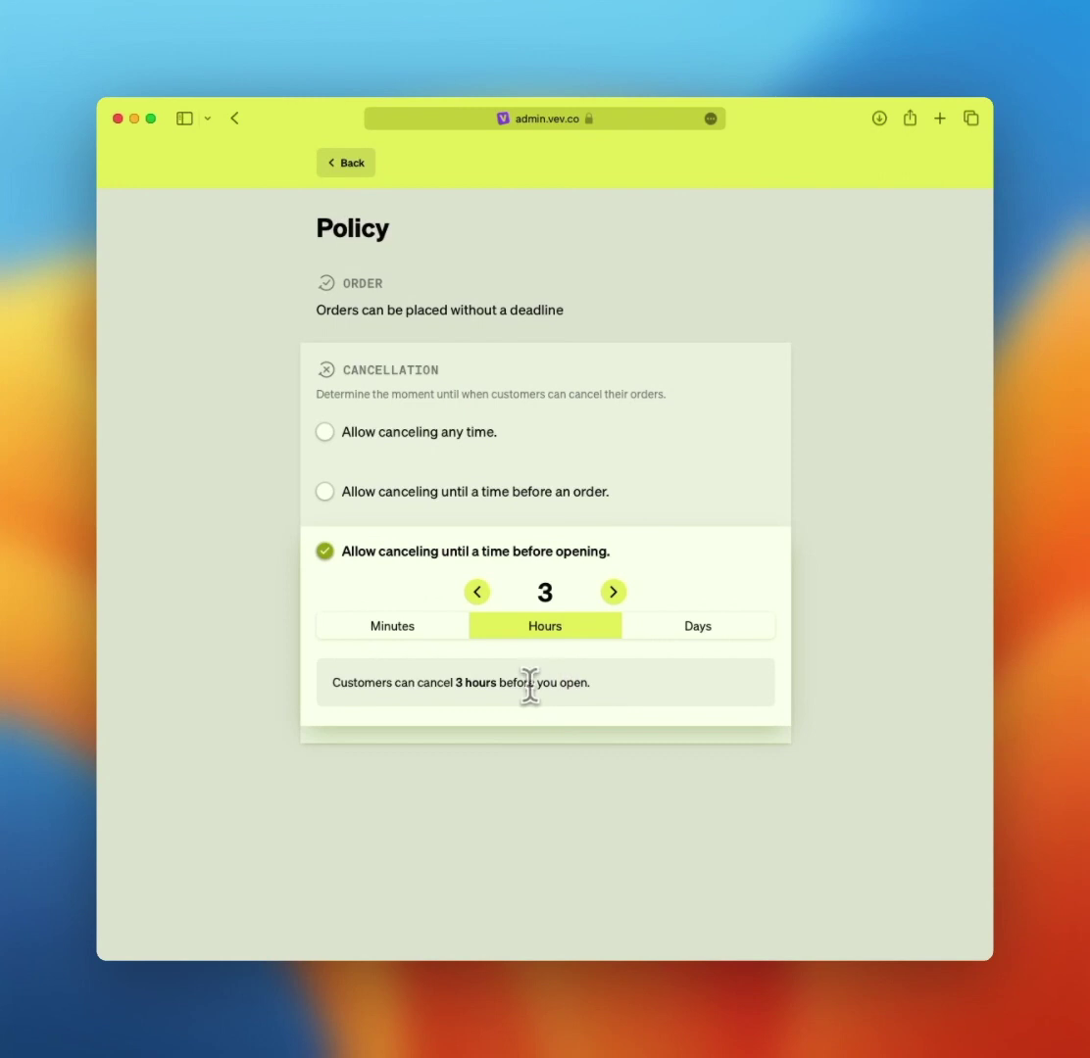
drag(538, 682, 590, 684)
click(590, 683)
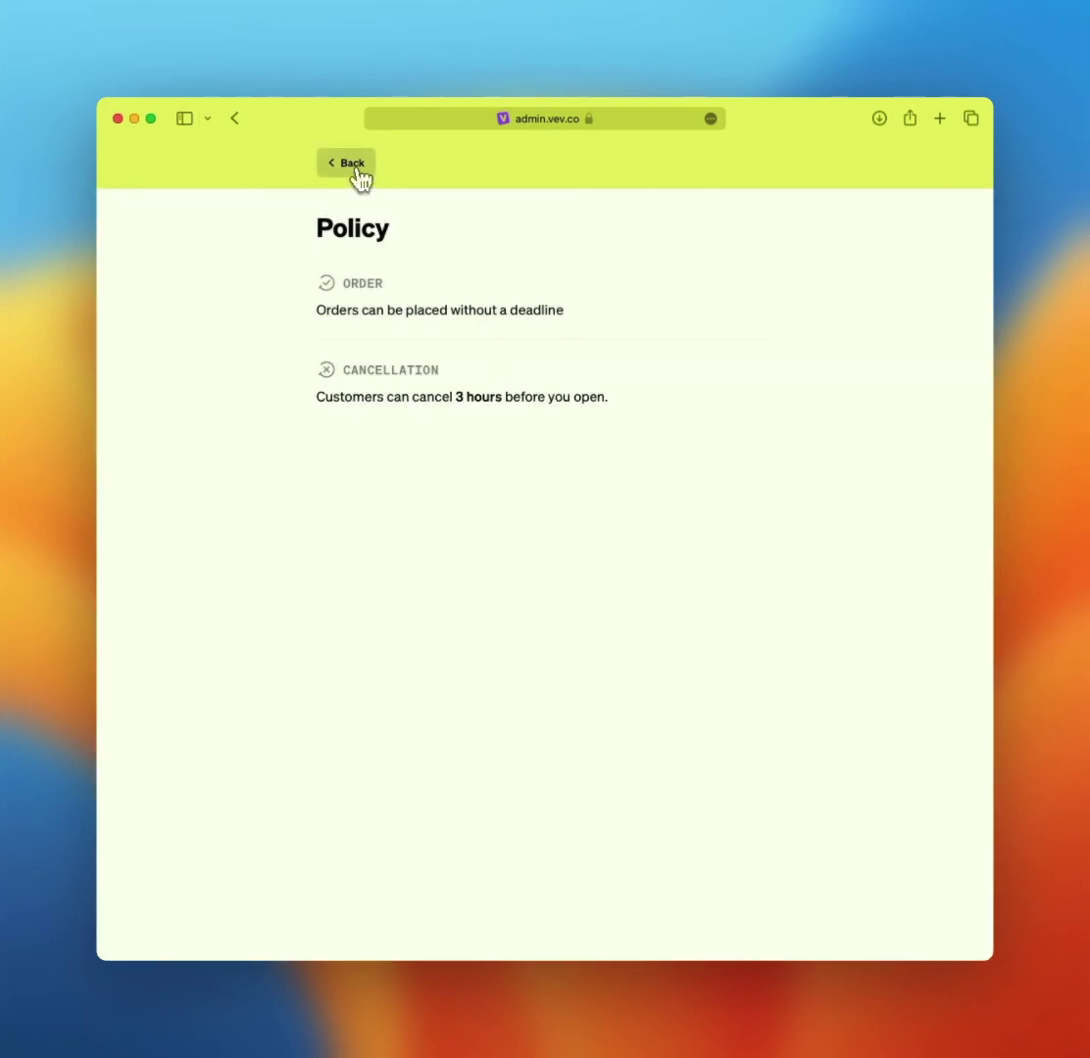
click(353, 167)
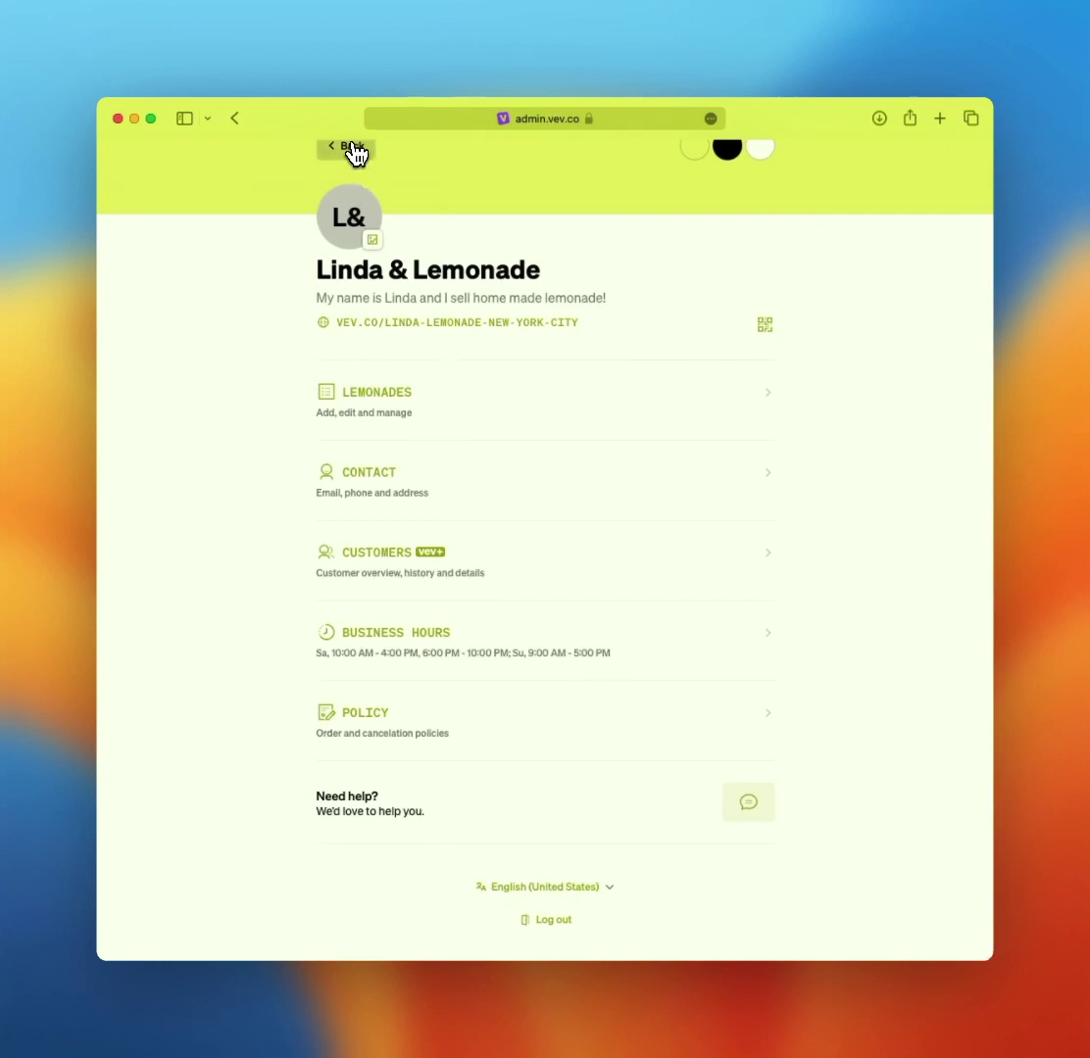
- Place today's 6:30 PM Normal homemade lemon juice order for a new customer, entering their name and phone number
click(351, 150)
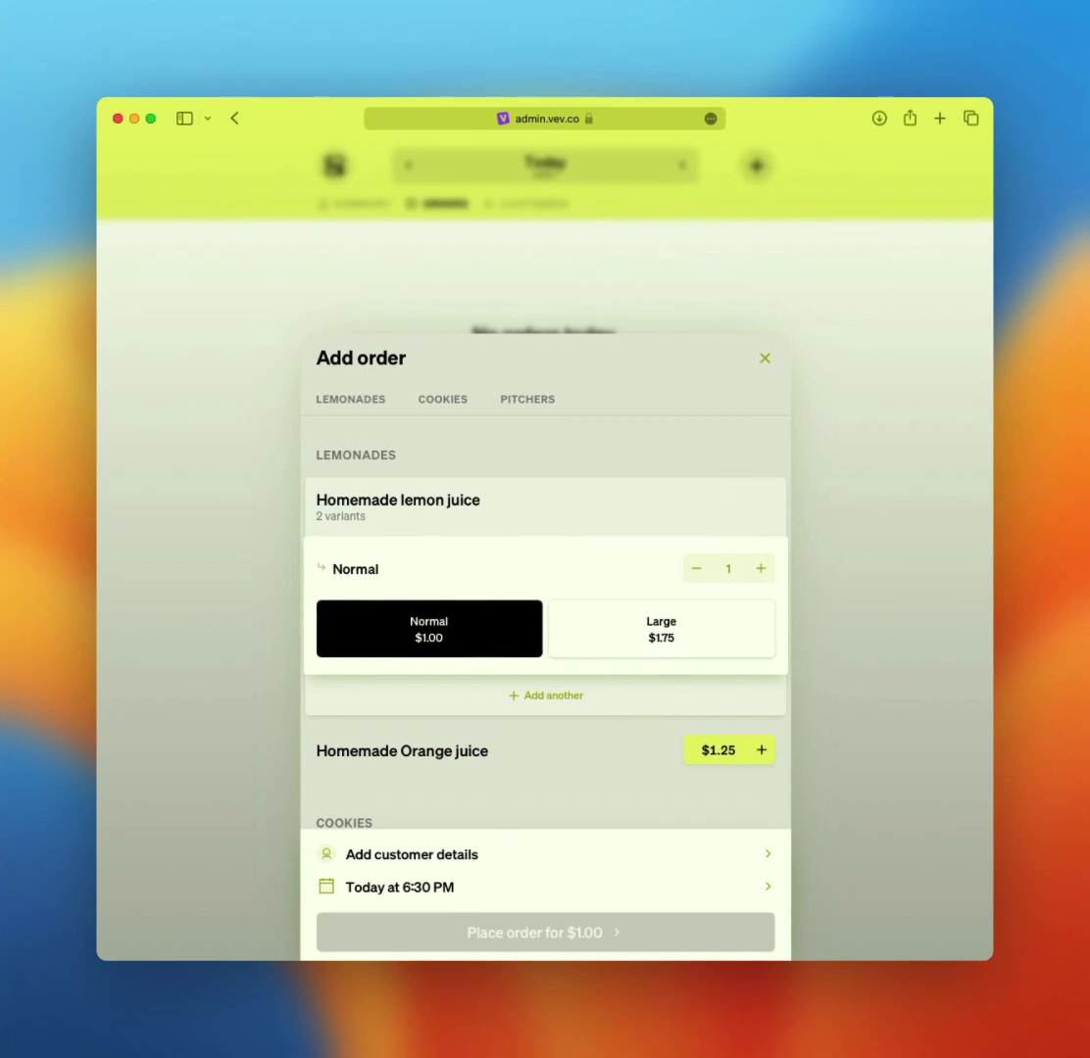
scroll(545, 627, down, 1)
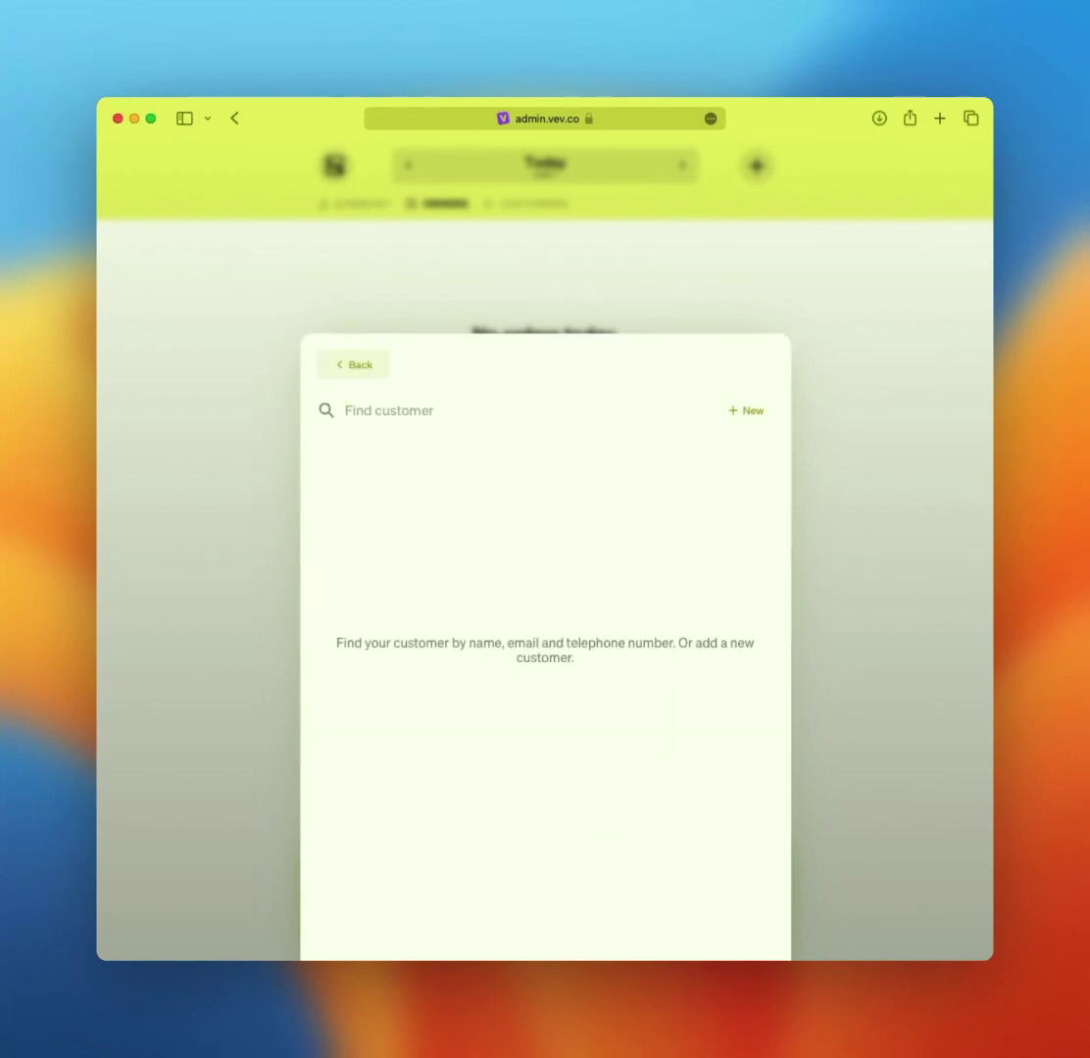
text(Janice)
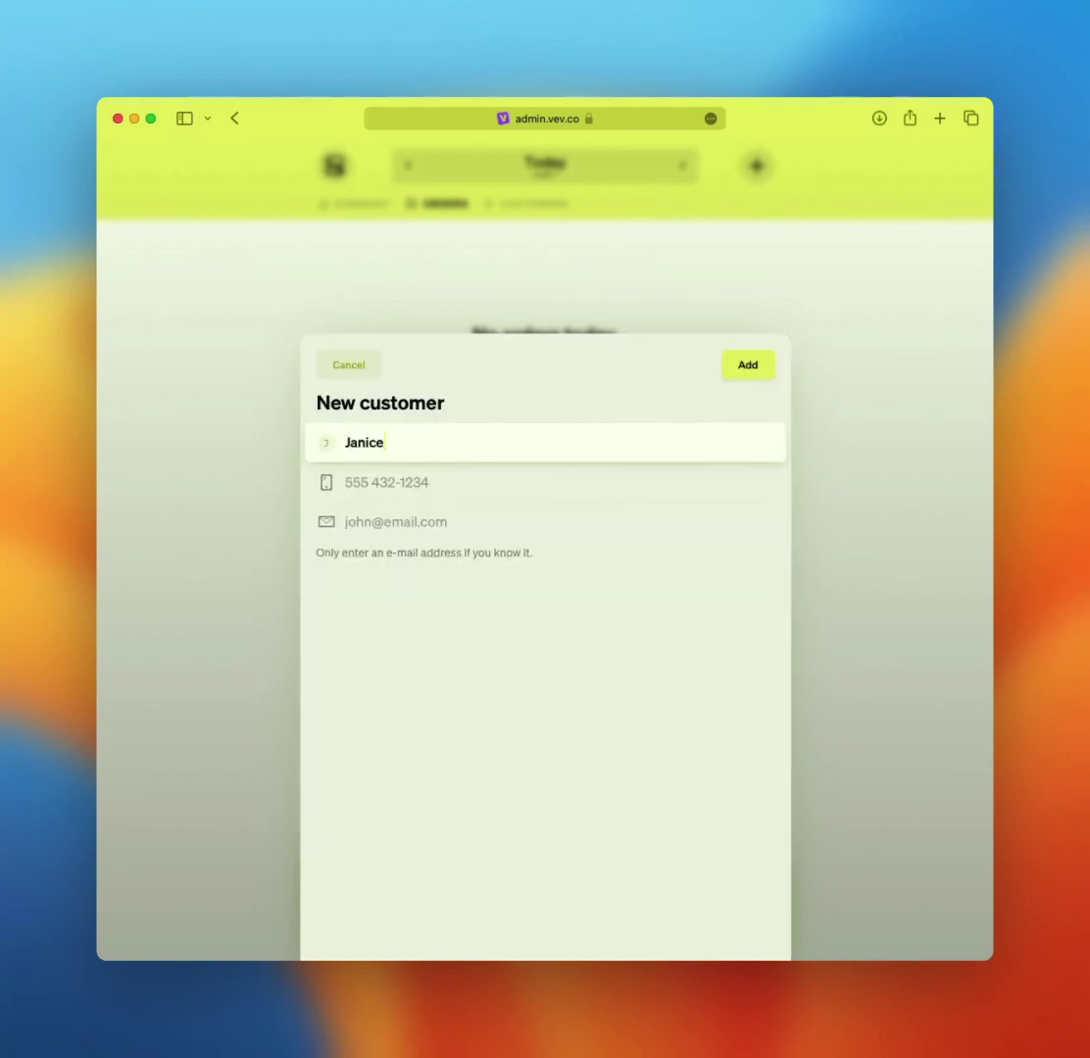
key(Tab)
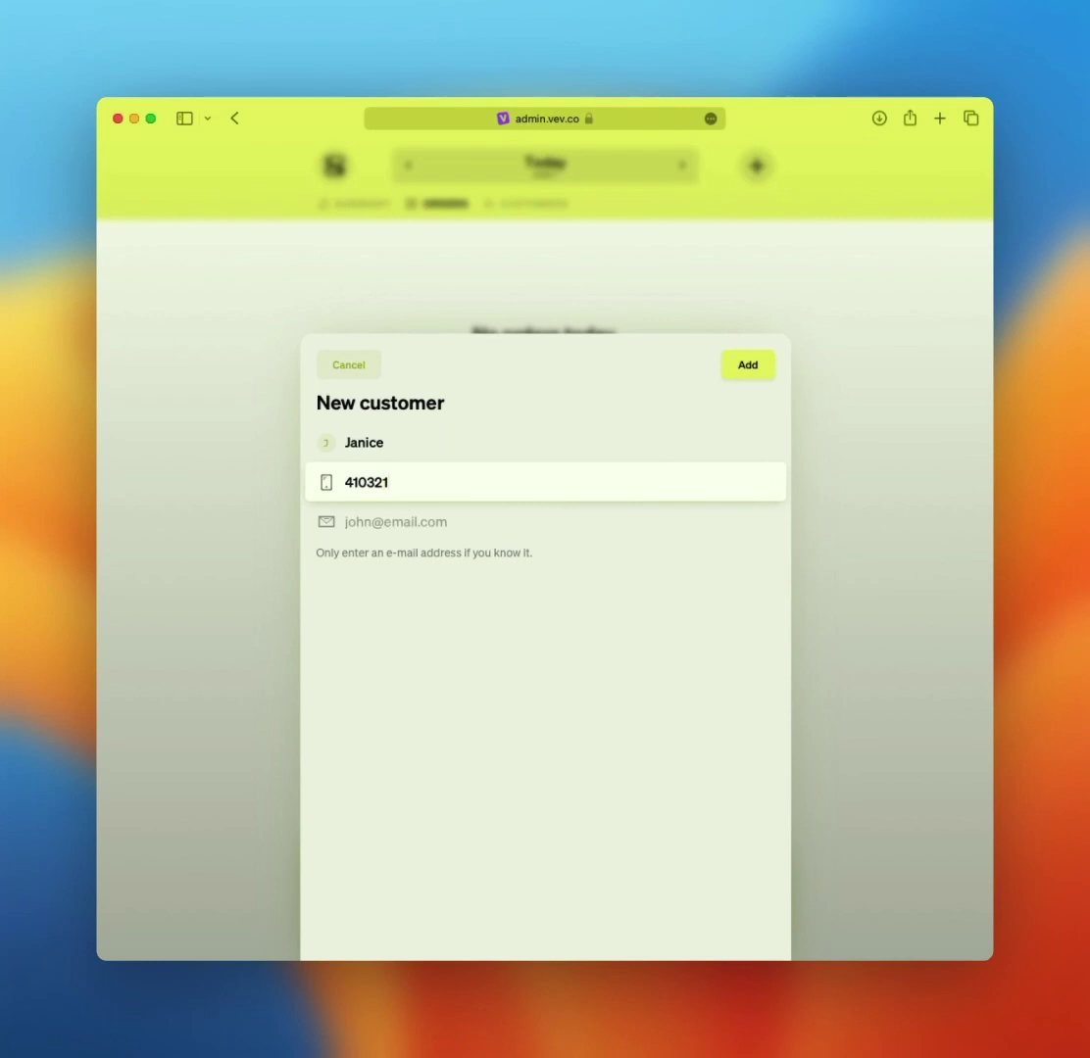
key(Tab)
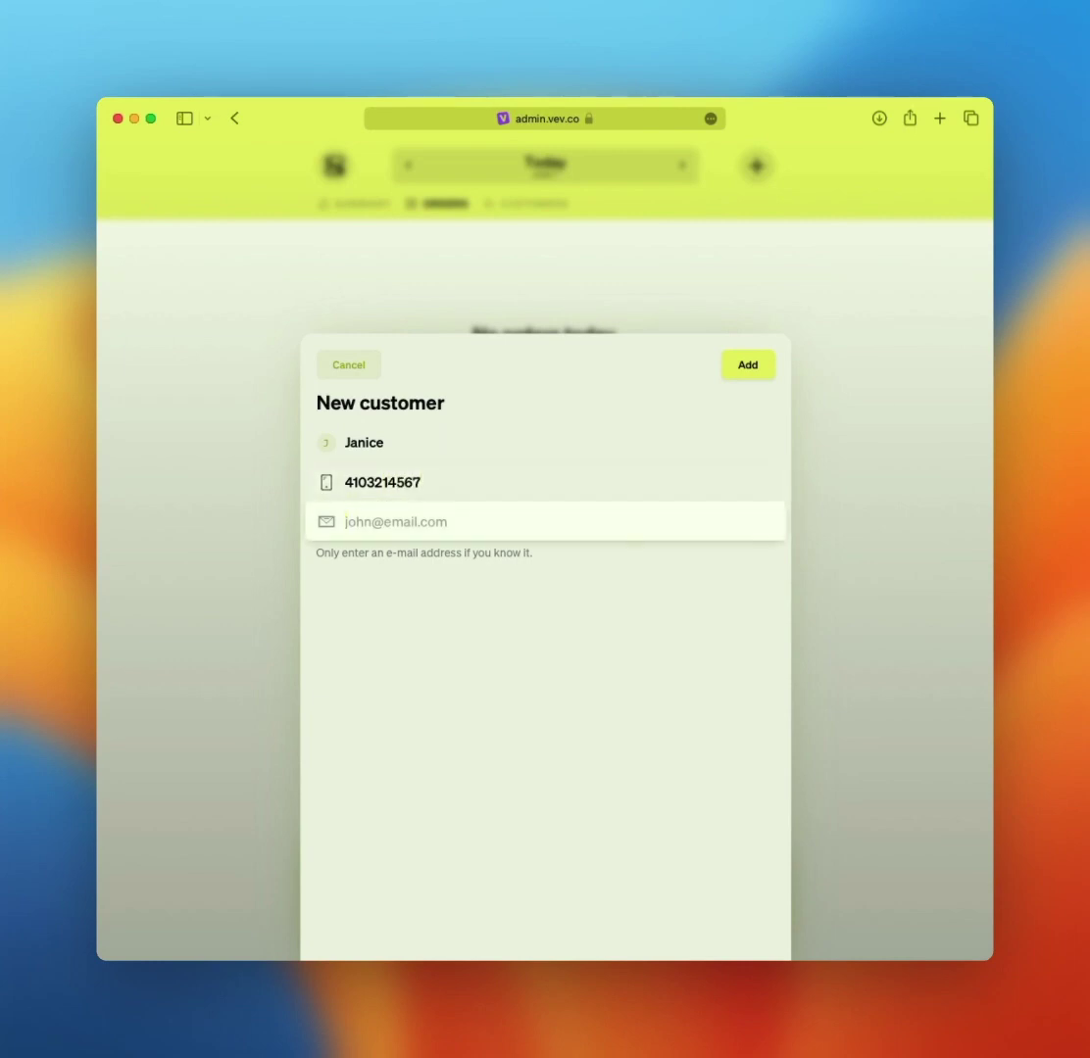
key(Return)
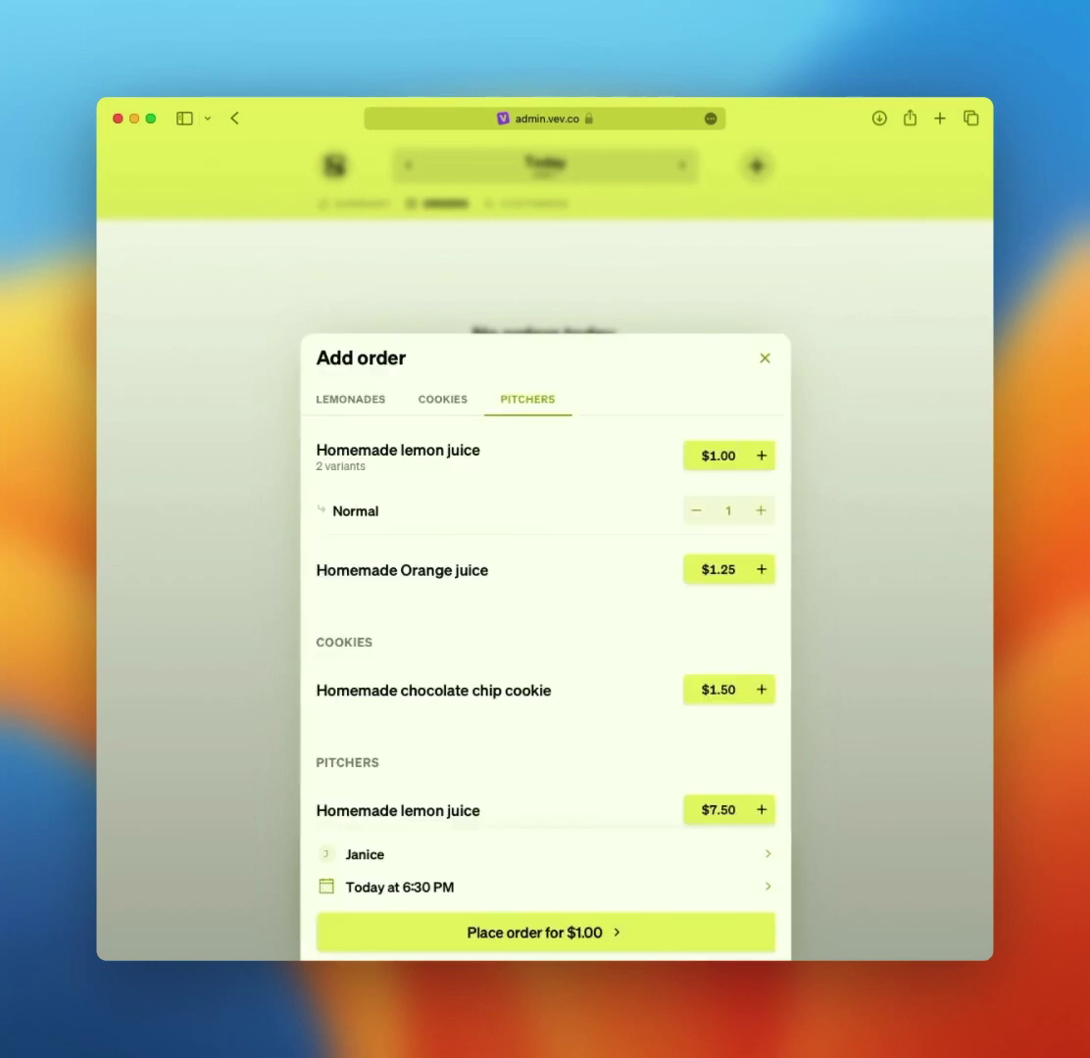
key(Return)
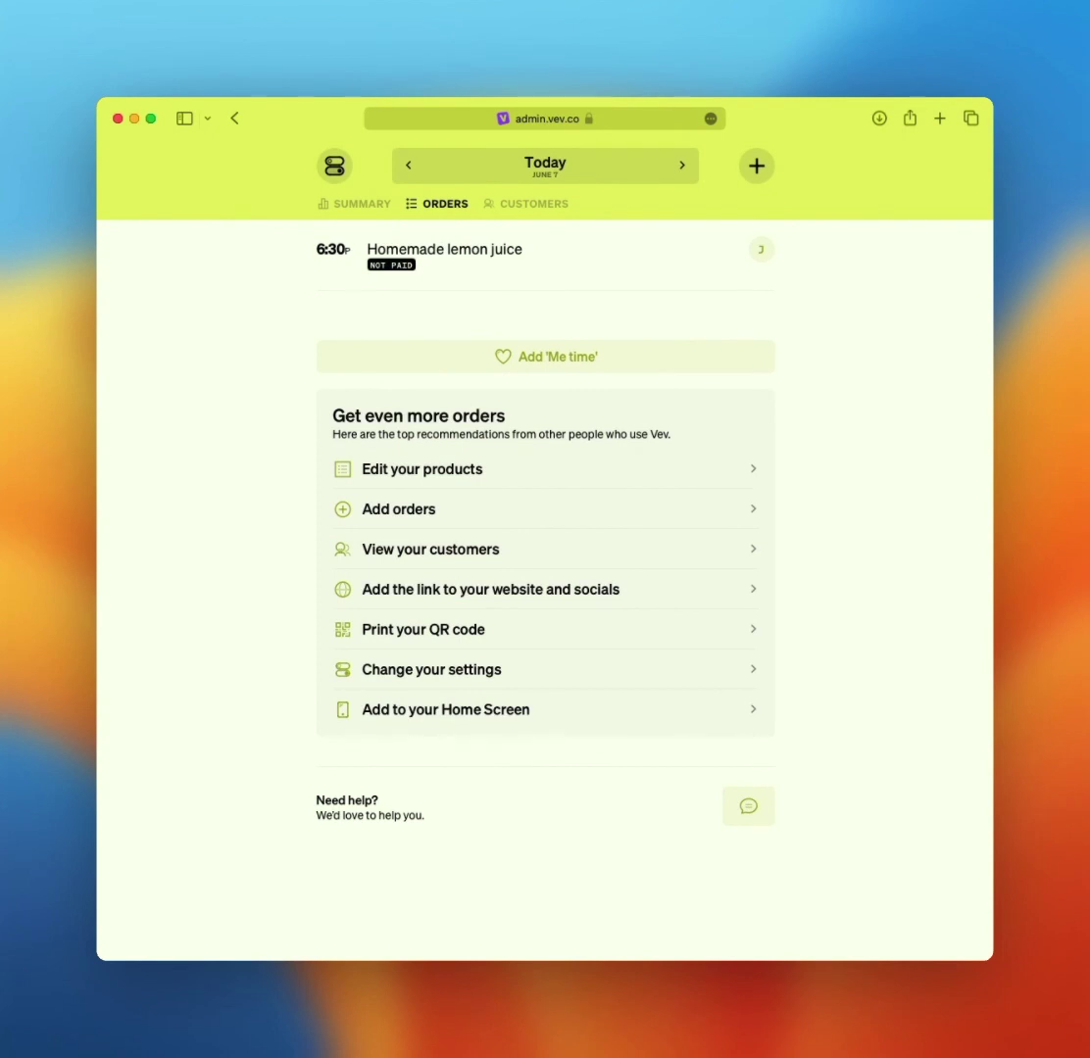
- Open the Summary tab to see today's $1.00 revenue and single lemon juice order
click(355, 204)
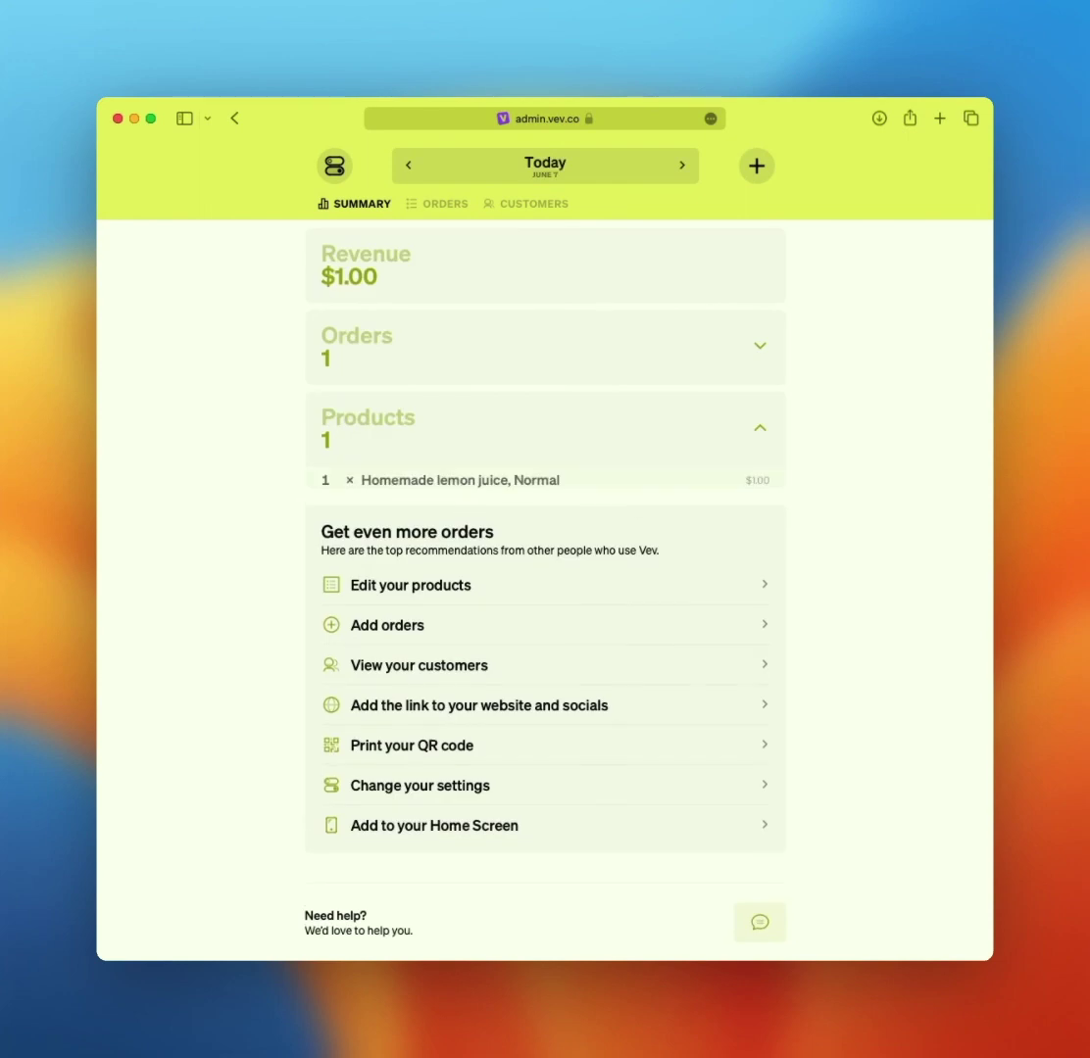